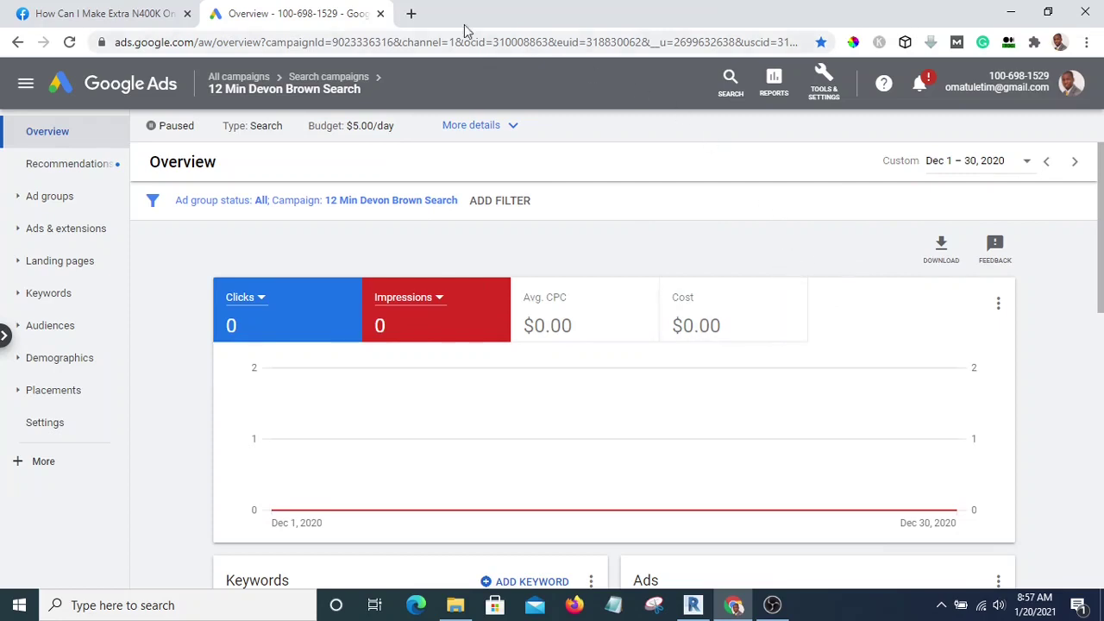
Search Google for "google ads" in a new browser tab and open the sponsored Google Ads online advertising result.
{"action": "left_click", "coordinate": [411, 13]}
{"action": "type", "text": "google"}
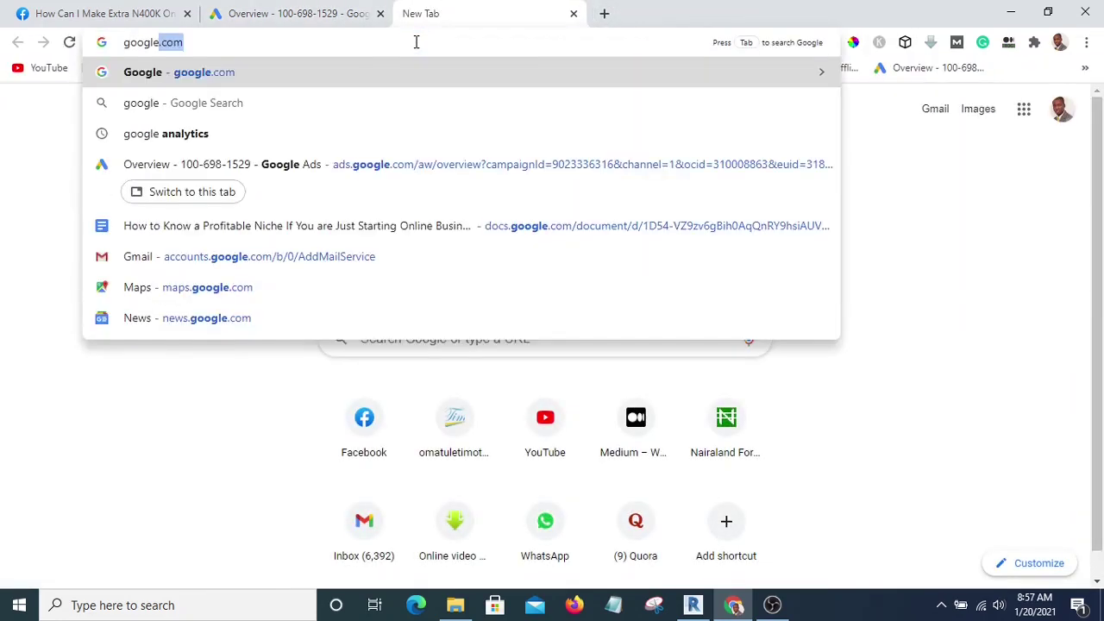
{"action": "type", "text": ".com"}
{"action": "double_click", "coordinate": [195, 43]}
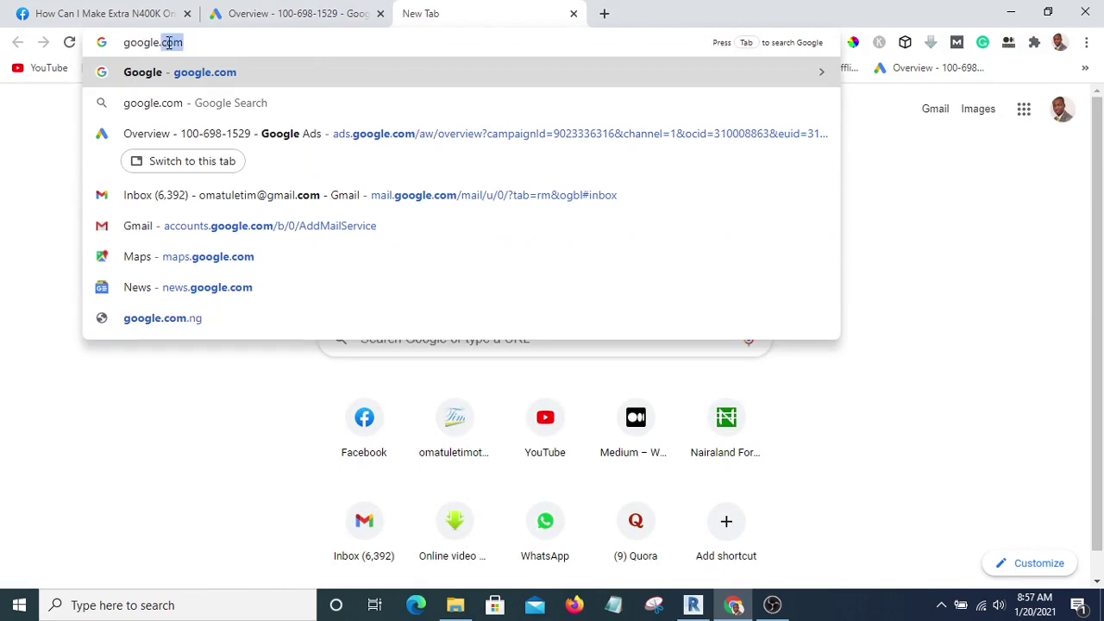
{"action": "key", "text": "BackSpace"}
{"action": "type", "text": "ads"}
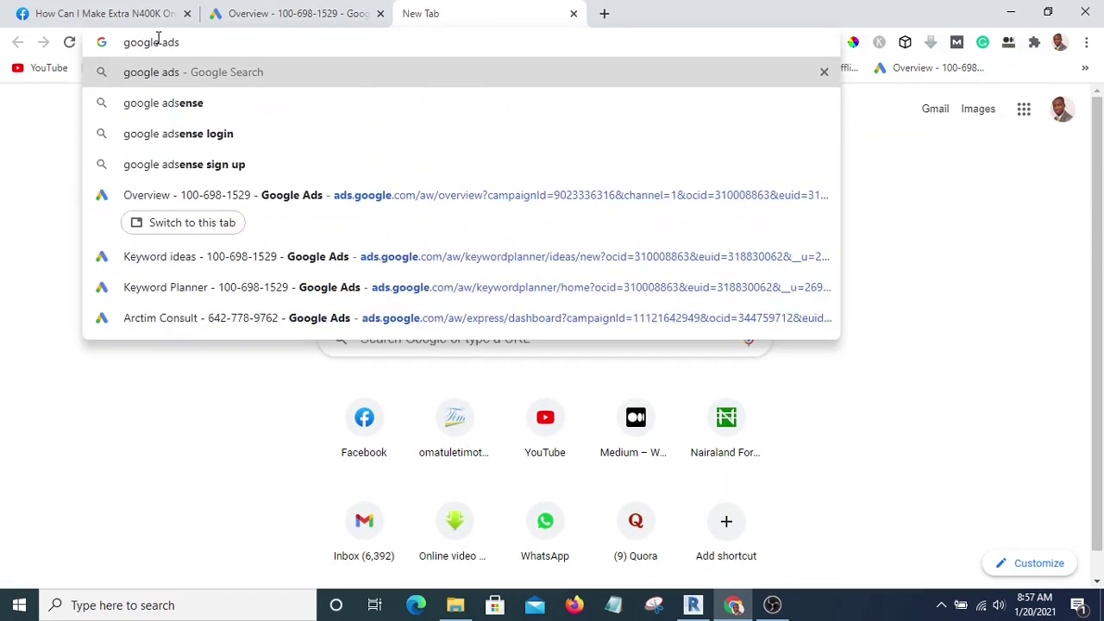
{"action": "key", "text": "Return"}
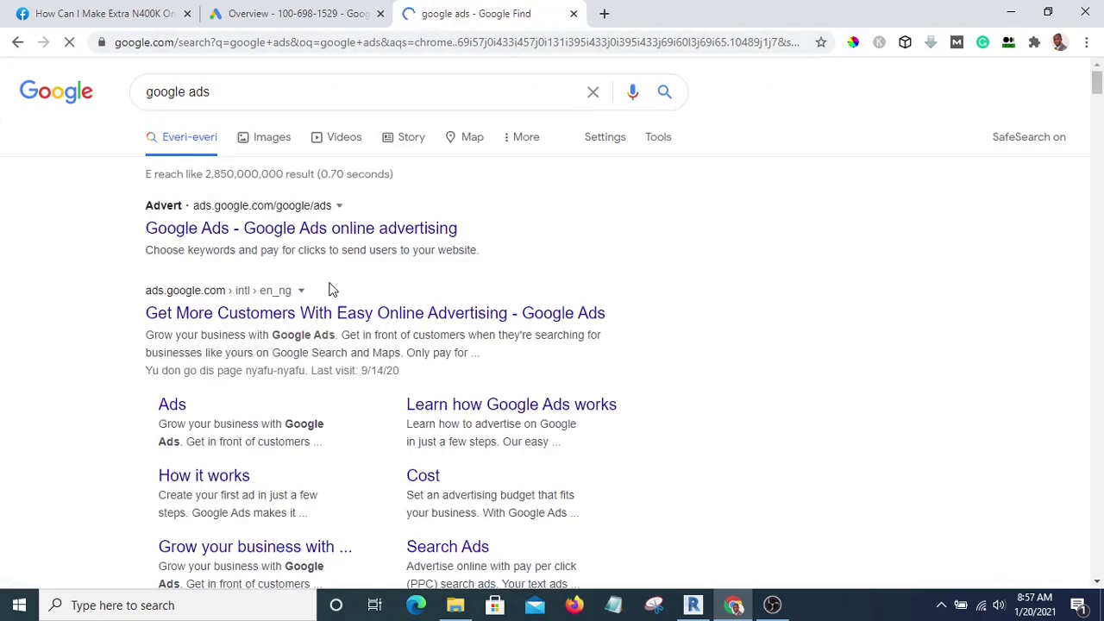
{"action": "left_click", "coordinate": [191, 233]}
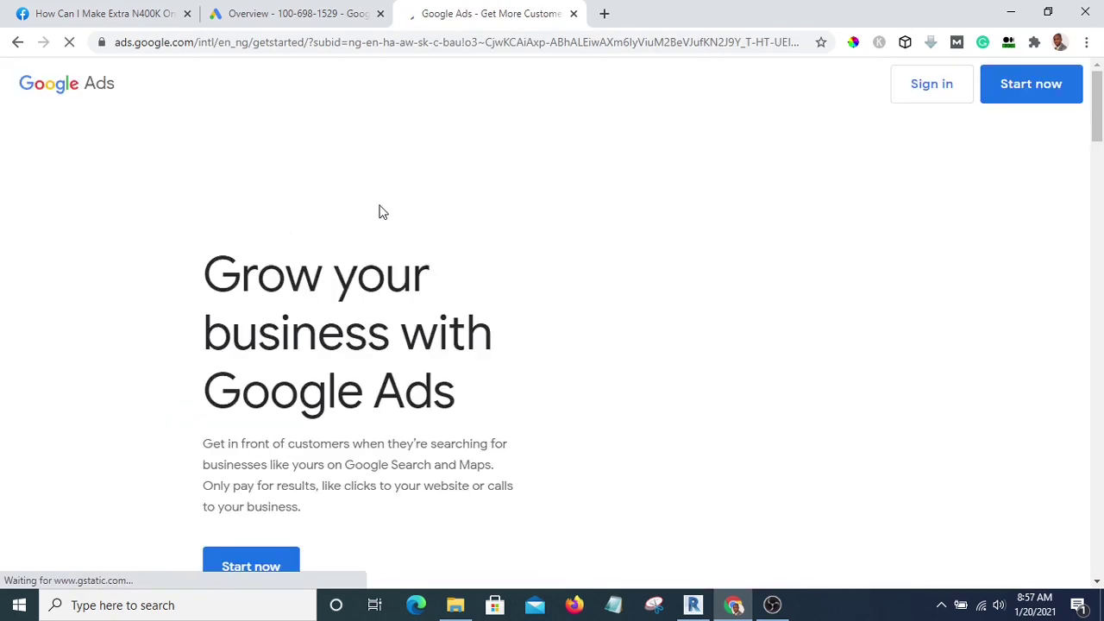
{"action": "scroll", "coordinate": [583, 297], "scroll_direction": "down", "scroll_amount": 1}
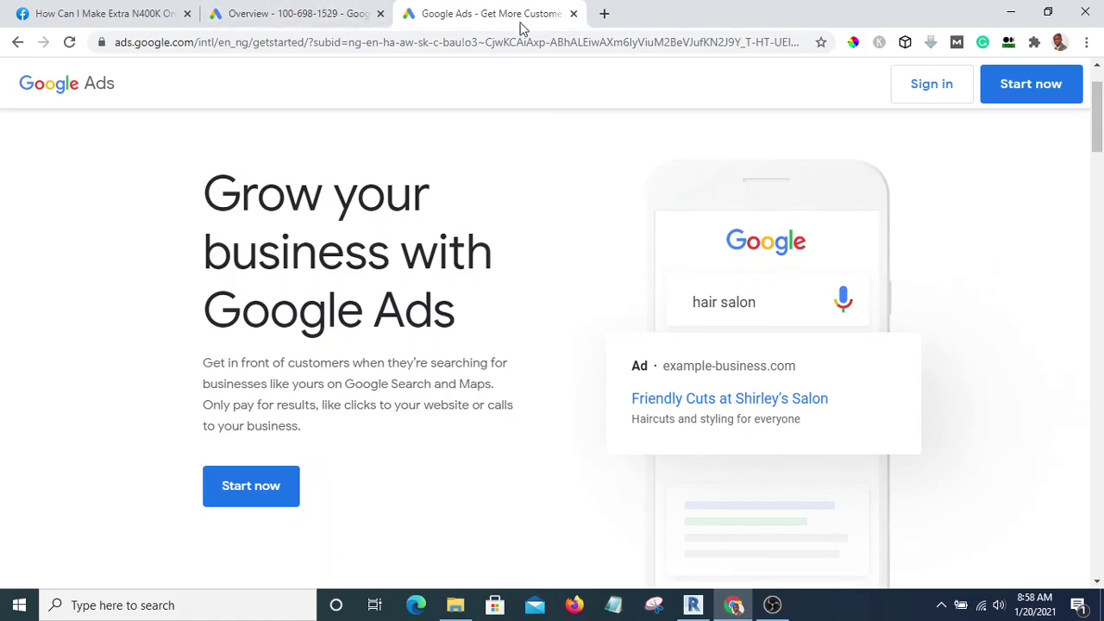
Return to the open Google Ads campaign overview and open Keyword Planner from there.
{"action": "left_click", "coordinate": [304, 12]}
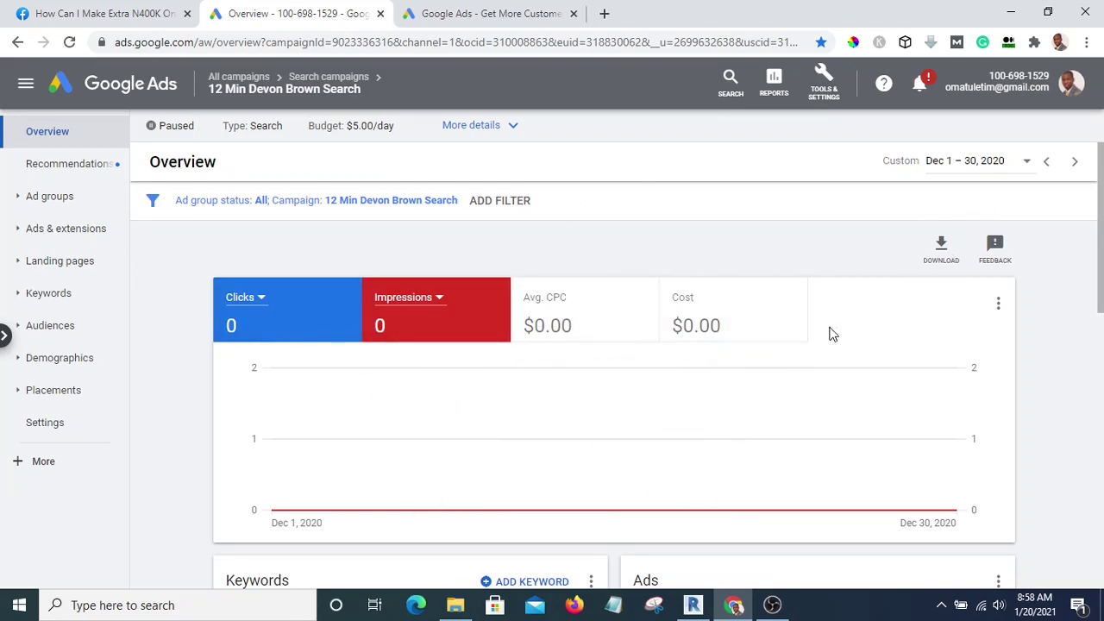
{"action": "left_click", "coordinate": [824, 84]}
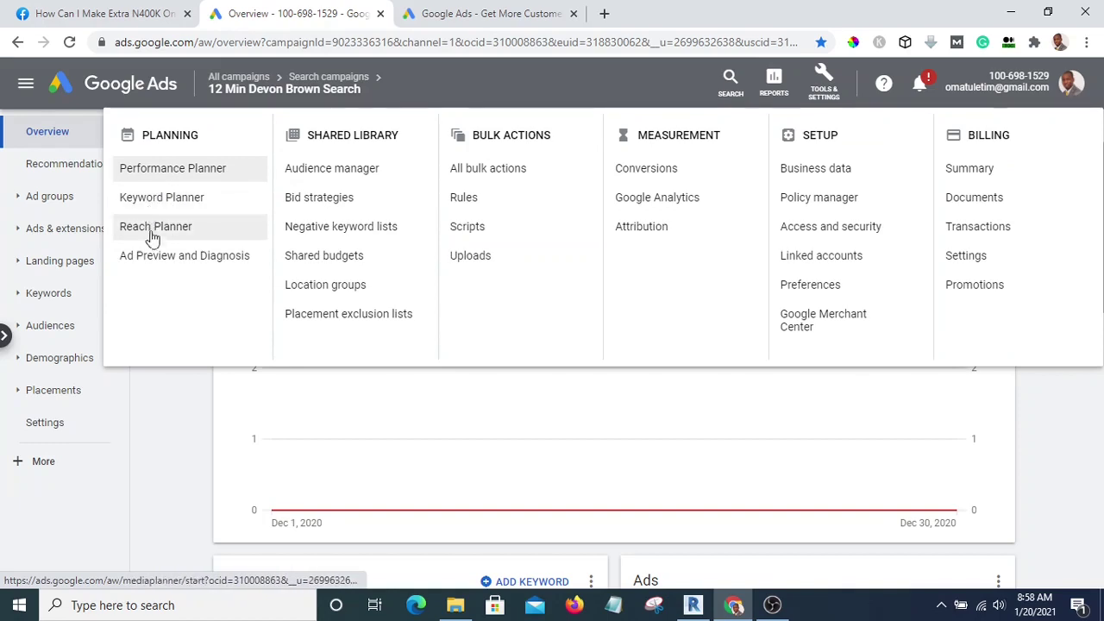
{"action": "left_click", "coordinate": [168, 205]}
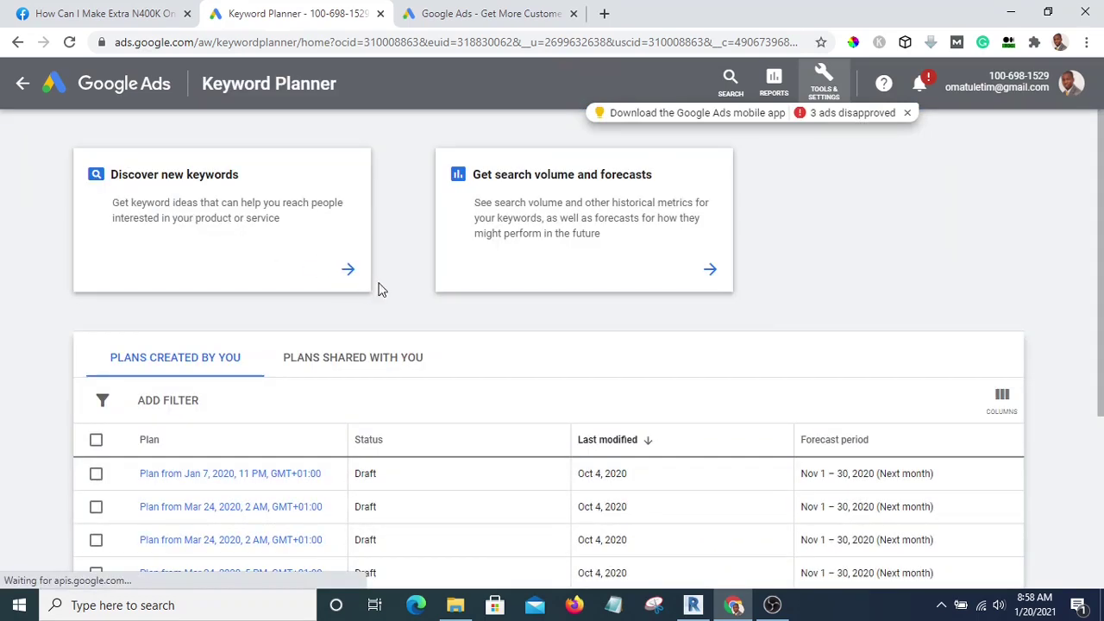
{"action": "scroll", "coordinate": [276, 227], "scroll_direction": "down", "scroll_amount": 1}
{"action": "scroll", "coordinate": [276, 227], "scroll_direction": "down", "scroll_amount": 1}
{"action": "scroll", "coordinate": [271, 240], "scroll_direction": "up", "scroll_amount": 2}
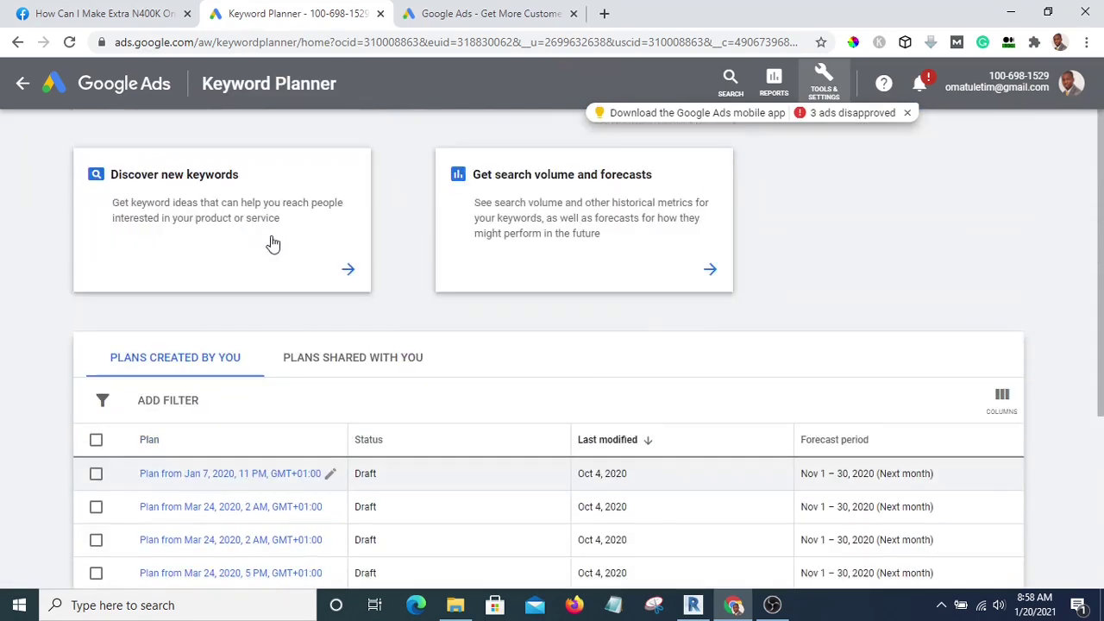
Discover new keywords starting with the keyword "affiliate marketing" and get the keyword ideas.
{"action": "left_click", "coordinate": [213, 215]}
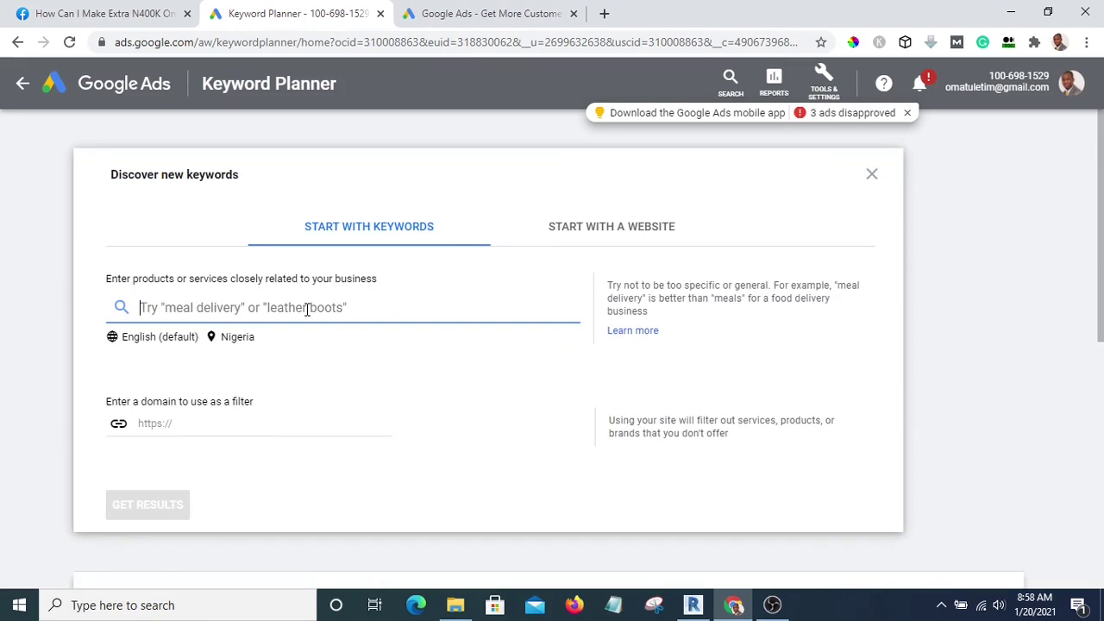
{"action": "type", "text": "affiliate marketing"}
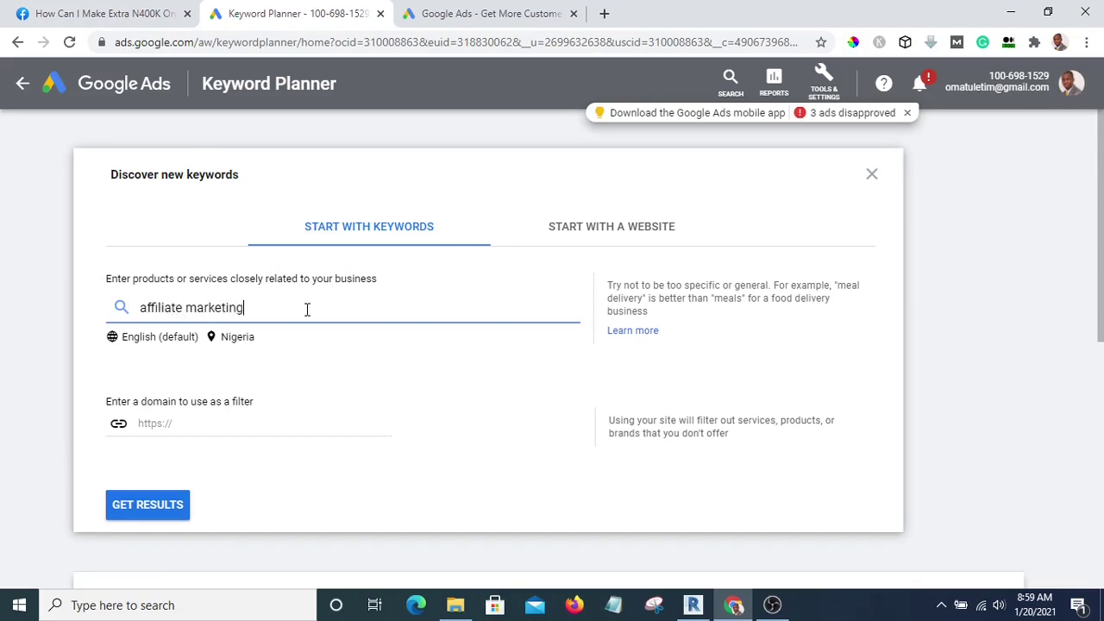
{"action": "left_click", "coordinate": [152, 515]}
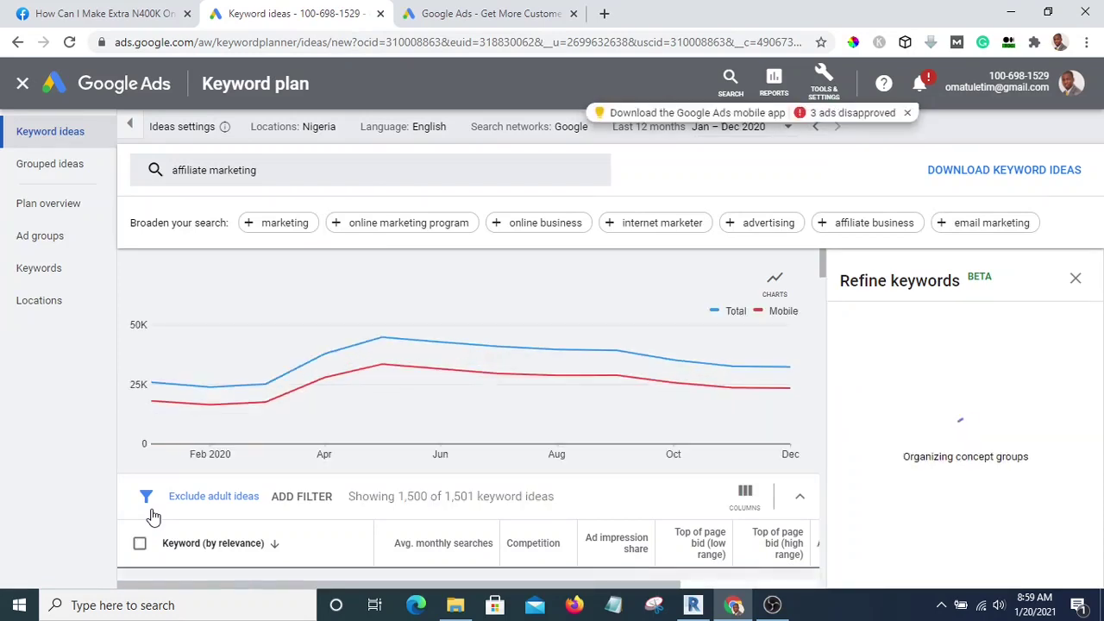
Examine the average monthly searches, competition and search trend for "affiliate marketing" and its related keyword ideas.
{"action": "scroll", "coordinate": [392, 438], "scroll_direction": "down", "scroll_amount": 3}
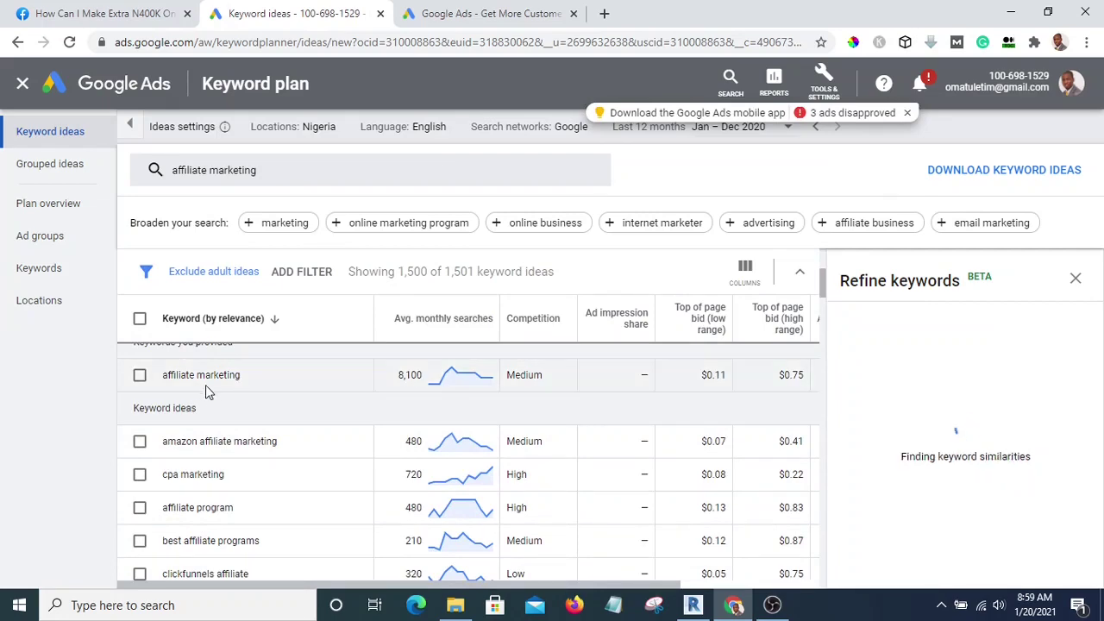
{"action": "scroll", "coordinate": [211, 401], "scroll_direction": "up", "scroll_amount": 2}
{"action": "scroll", "coordinate": [239, 488], "scroll_direction": "down", "scroll_amount": 1}
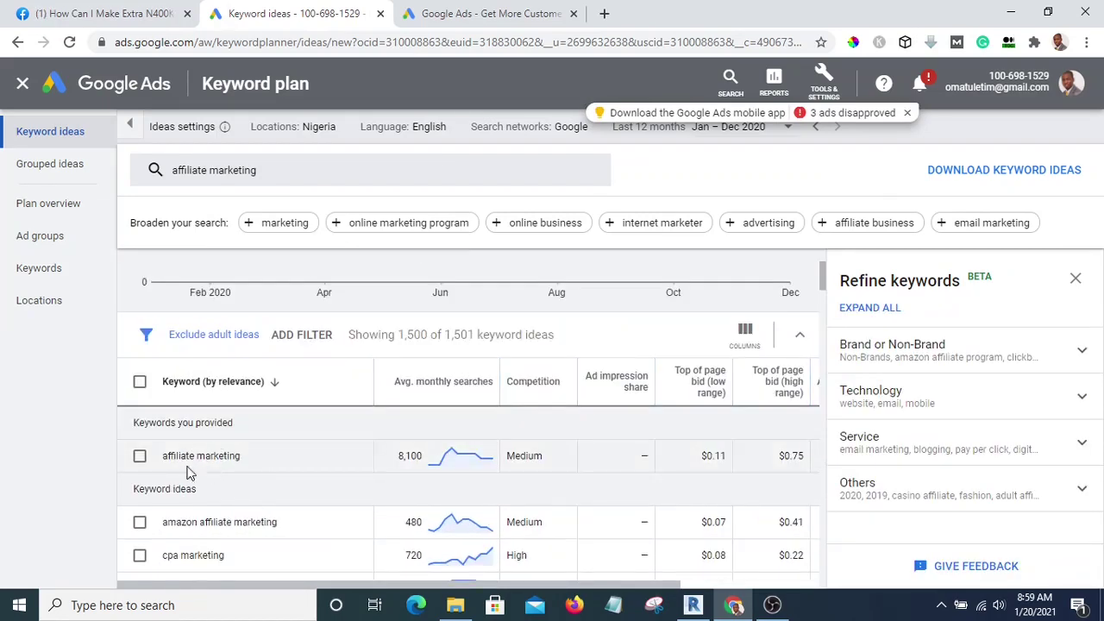
{"action": "mouse_move", "coordinate": [427, 388]}
{"action": "scroll", "coordinate": [210, 454], "scroll_direction": "up", "scroll_amount": 1}
{"action": "scroll", "coordinate": [231, 415], "scroll_direction": "down", "scroll_amount": 1}
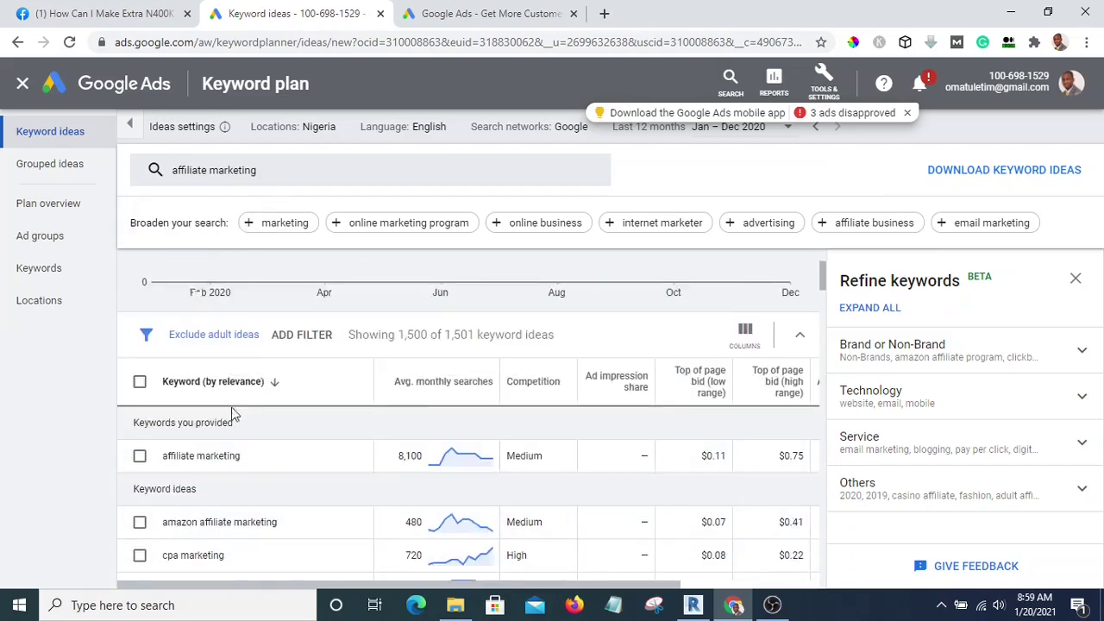
{"action": "scroll", "coordinate": [231, 415], "scroll_direction": "down", "scroll_amount": 1}
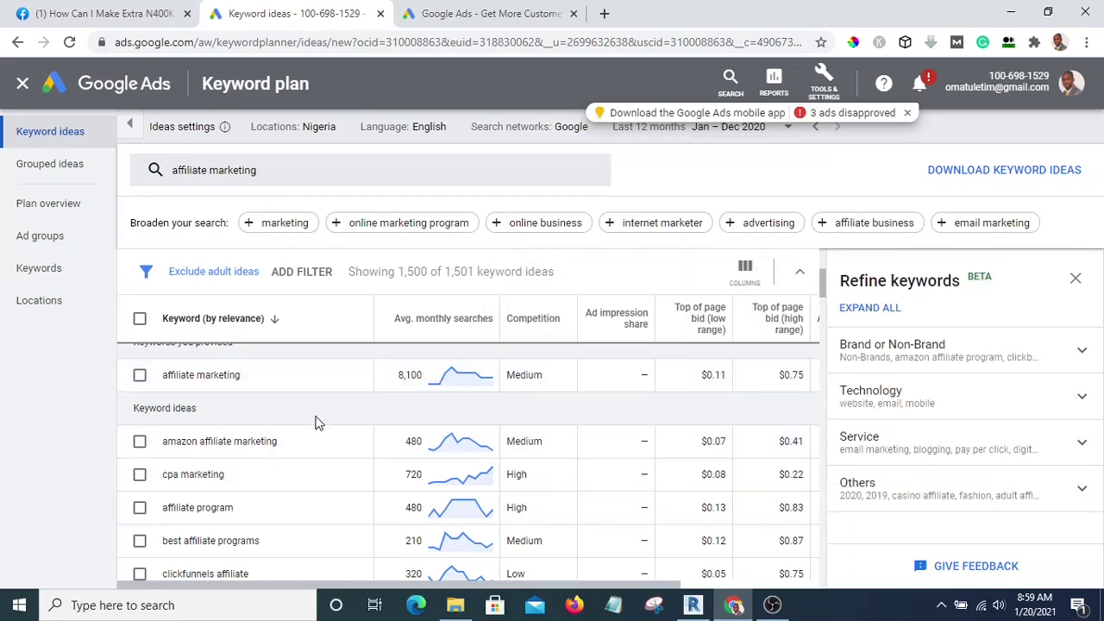
{"action": "scroll", "coordinate": [316, 422], "scroll_direction": "down", "scroll_amount": 1}
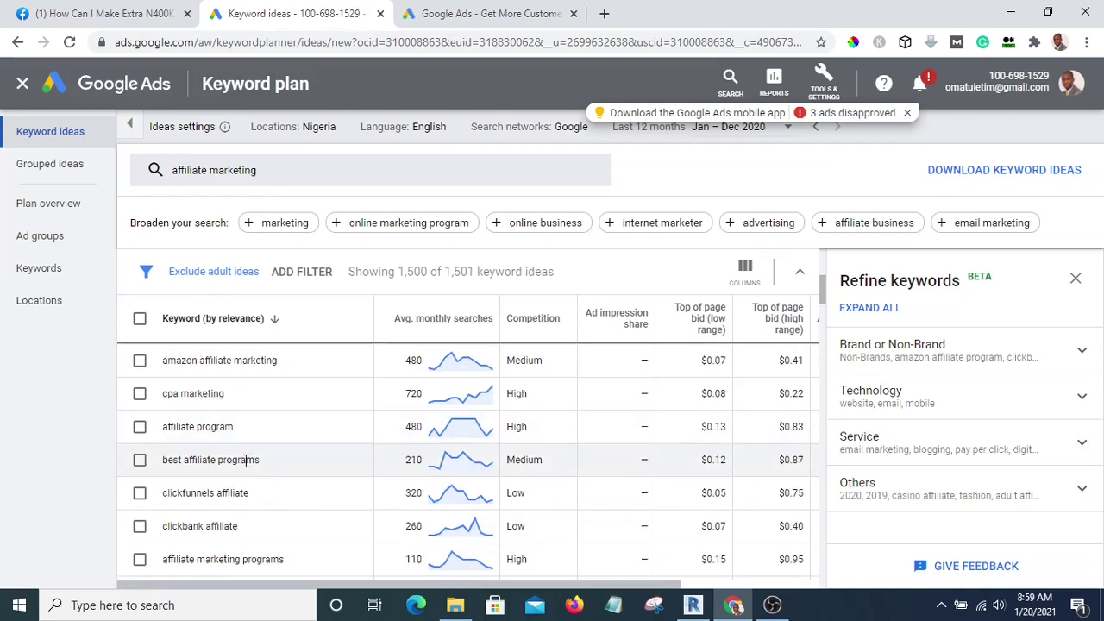
{"action": "scroll", "coordinate": [324, 492], "scroll_direction": "down", "scroll_amount": 2}
{"action": "scroll", "coordinate": [320, 480], "scroll_direction": "down", "scroll_amount": 1}
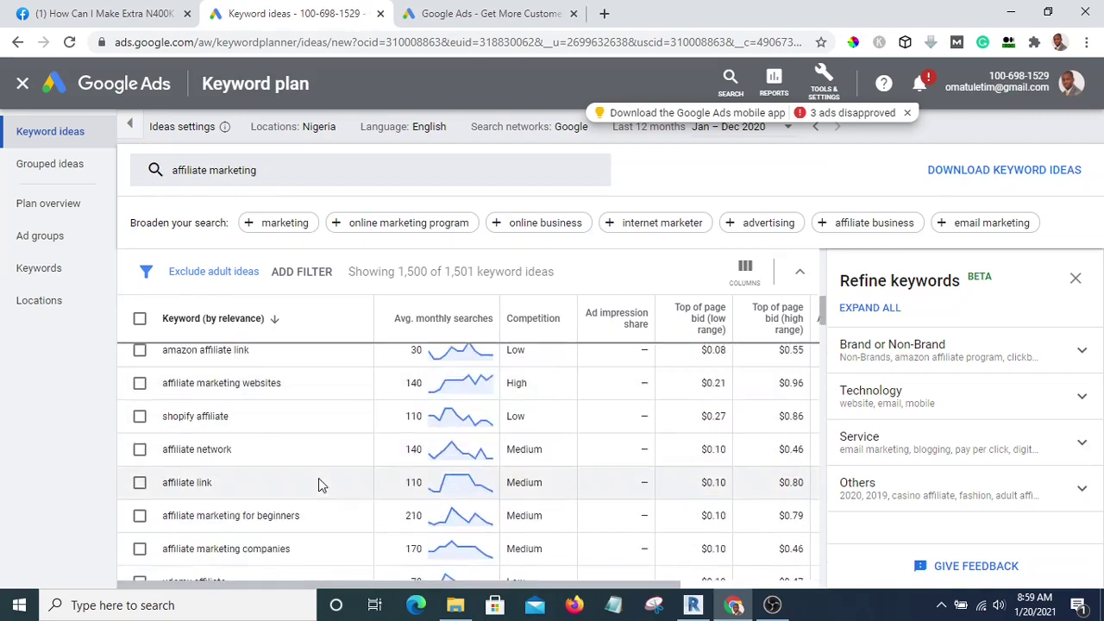
{"action": "scroll", "coordinate": [273, 479], "scroll_direction": "down", "scroll_amount": 2}
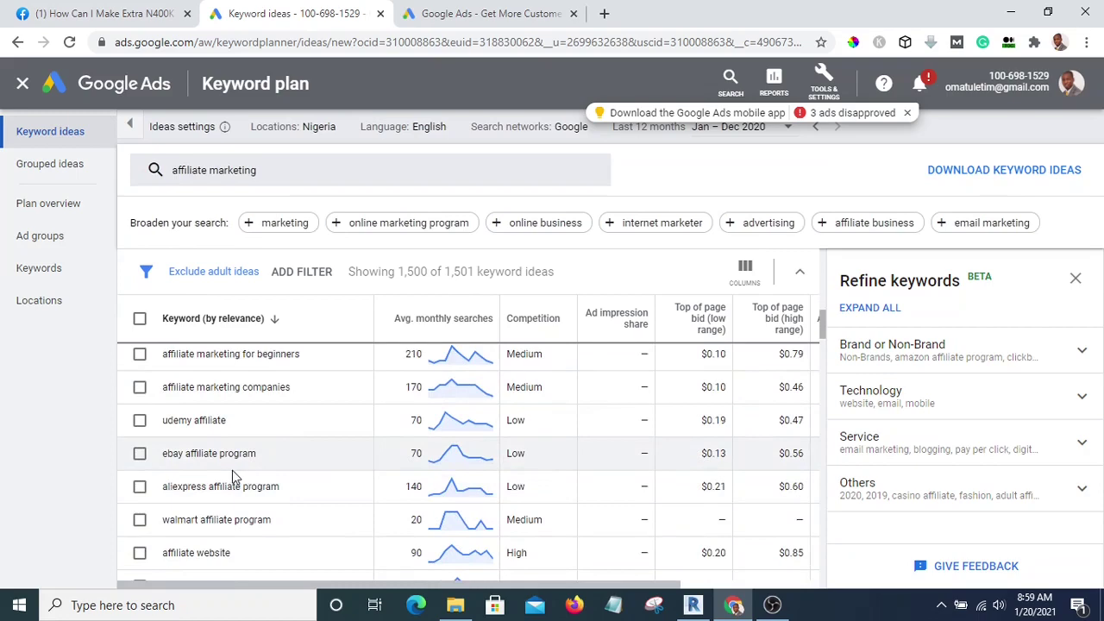
{"action": "scroll", "coordinate": [250, 478], "scroll_direction": "down", "scroll_amount": 2}
{"action": "scroll", "coordinate": [243, 477], "scroll_direction": "down", "scroll_amount": 2}
{"action": "scroll", "coordinate": [243, 477], "scroll_direction": "up", "scroll_amount": 2}
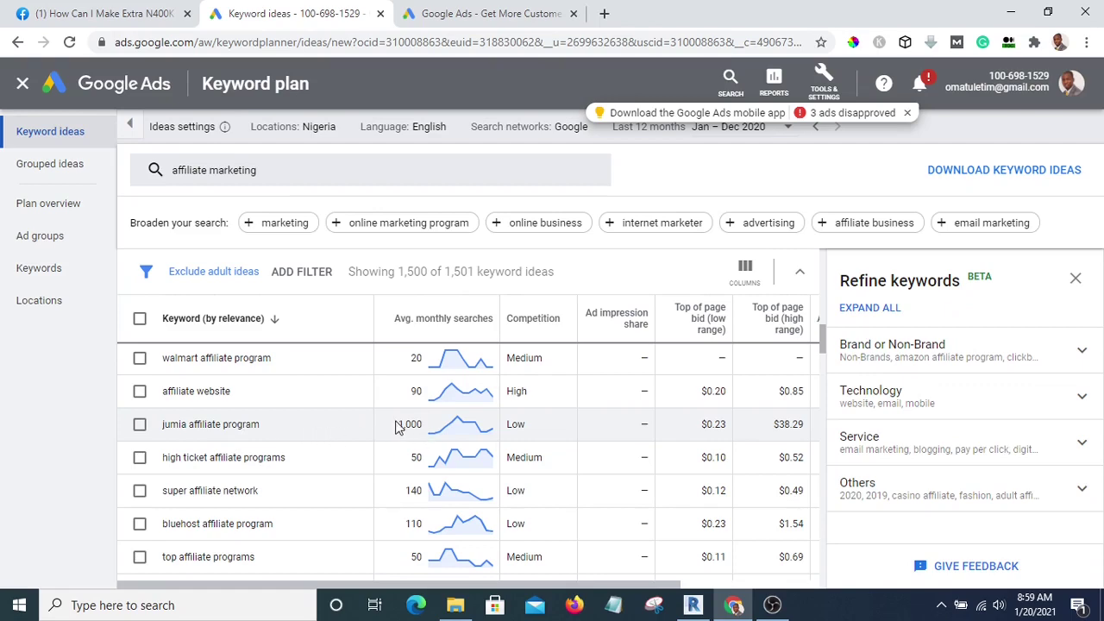
{"action": "scroll", "coordinate": [393, 496], "scroll_direction": "down", "scroll_amount": 2}
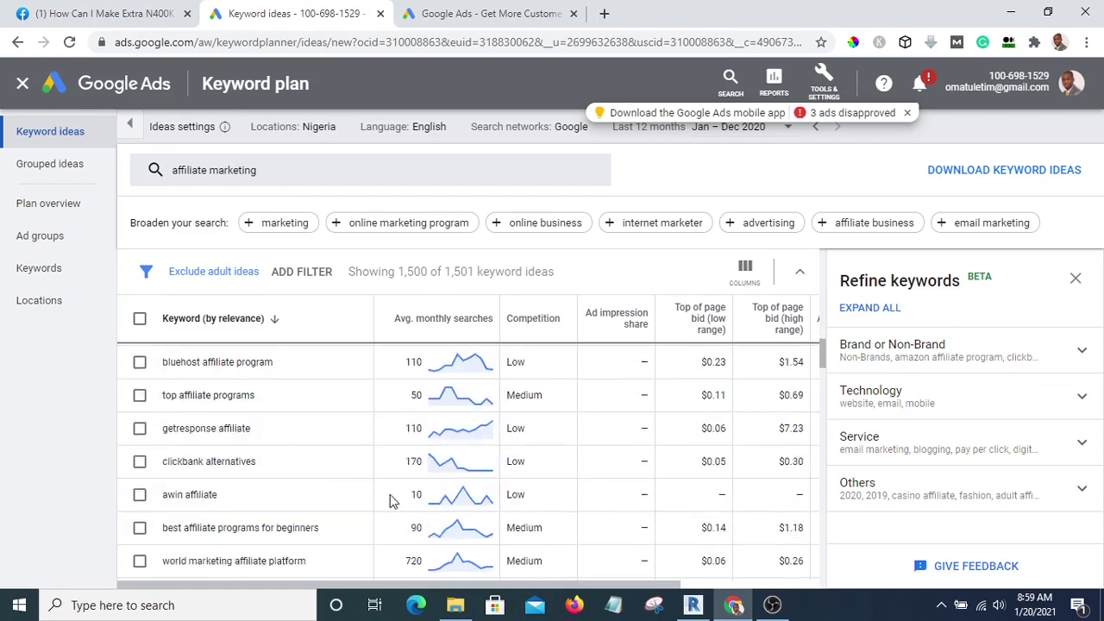
{"action": "scroll", "coordinate": [389, 500], "scroll_direction": "down", "scroll_amount": 5}
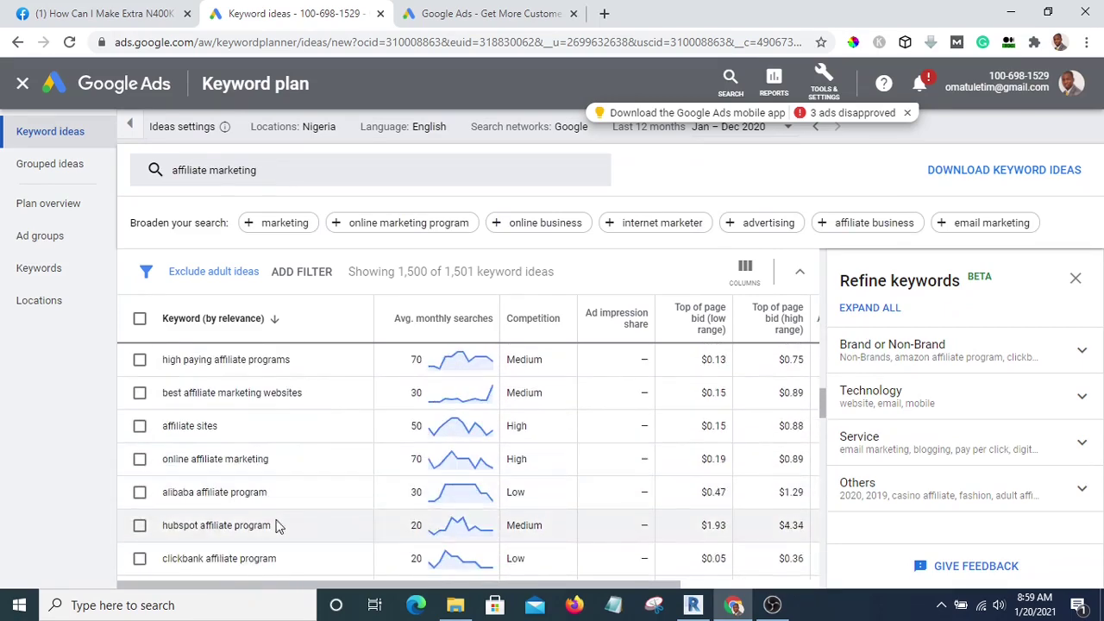
{"action": "scroll", "coordinate": [276, 525], "scroll_direction": "down", "scroll_amount": 10}
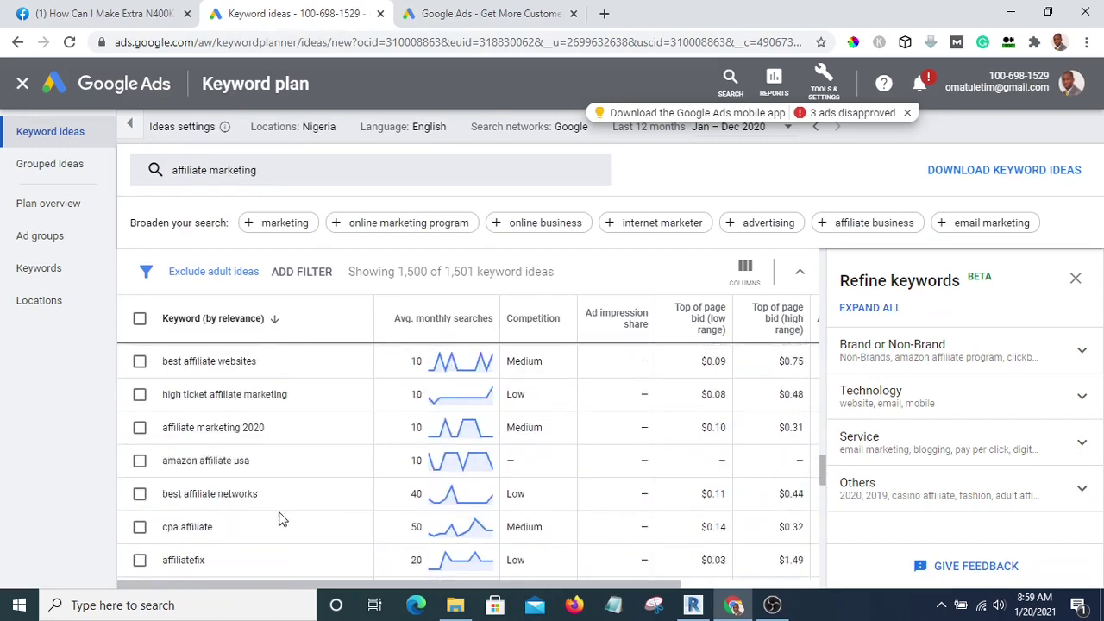
{"action": "scroll", "coordinate": [280, 513], "scroll_direction": "up", "scroll_amount": 15}
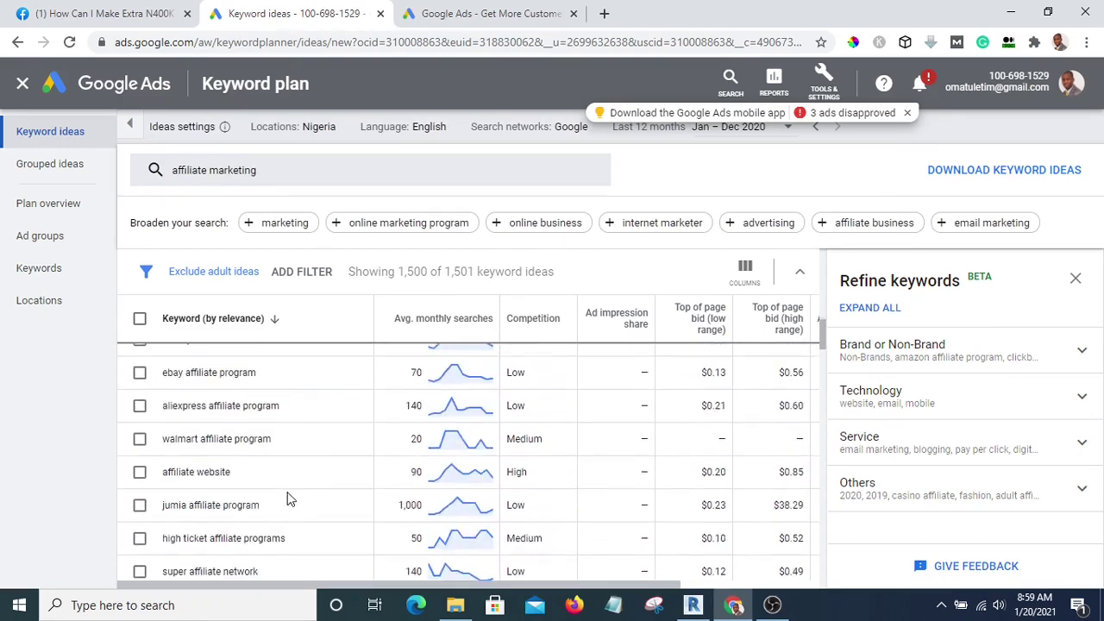
{"action": "scroll", "coordinate": [289, 499], "scroll_direction": "up", "scroll_amount": 10}
{"action": "scroll", "coordinate": [290, 492], "scroll_direction": "down", "scroll_amount": 3}
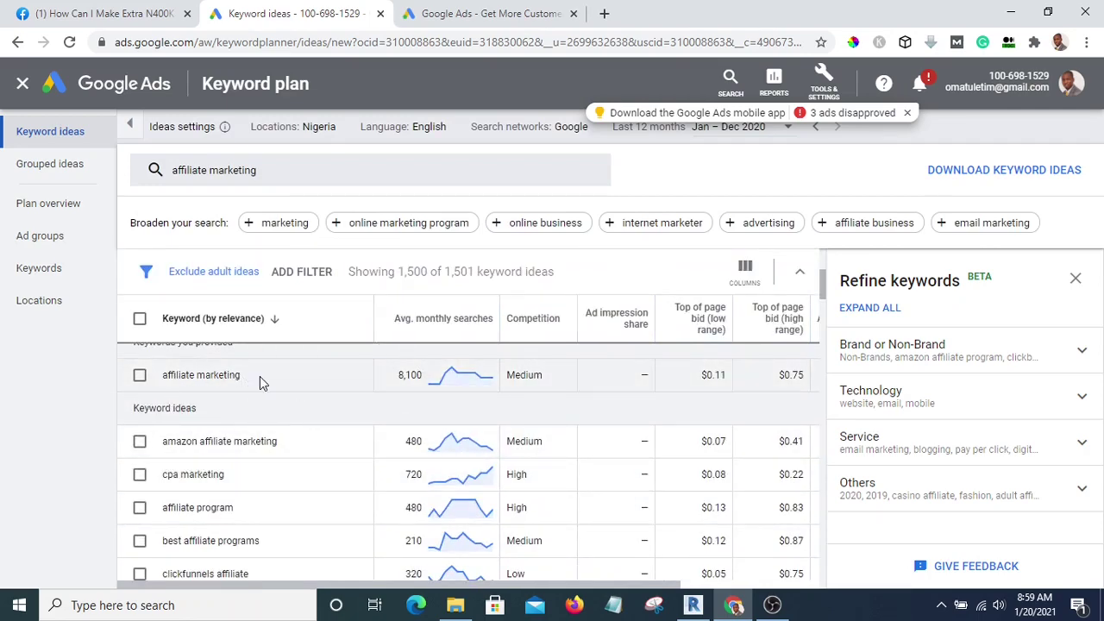
{"action": "left_click_drag", "start_coordinate": [255, 375], "coordinate": [164, 373]}
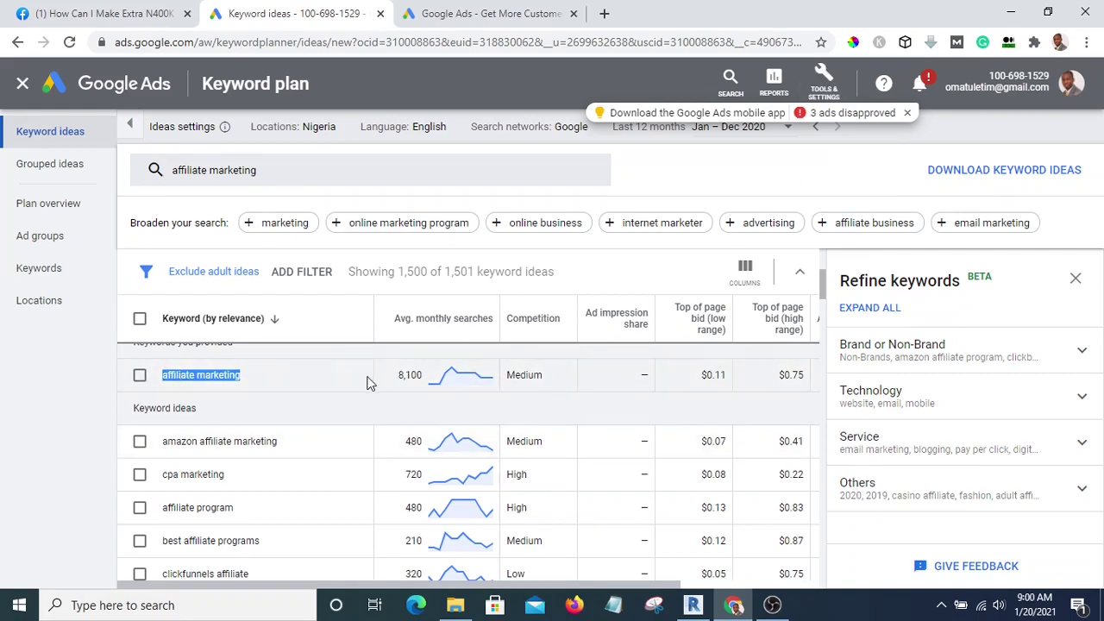
{"action": "left_click", "coordinate": [289, 377]}
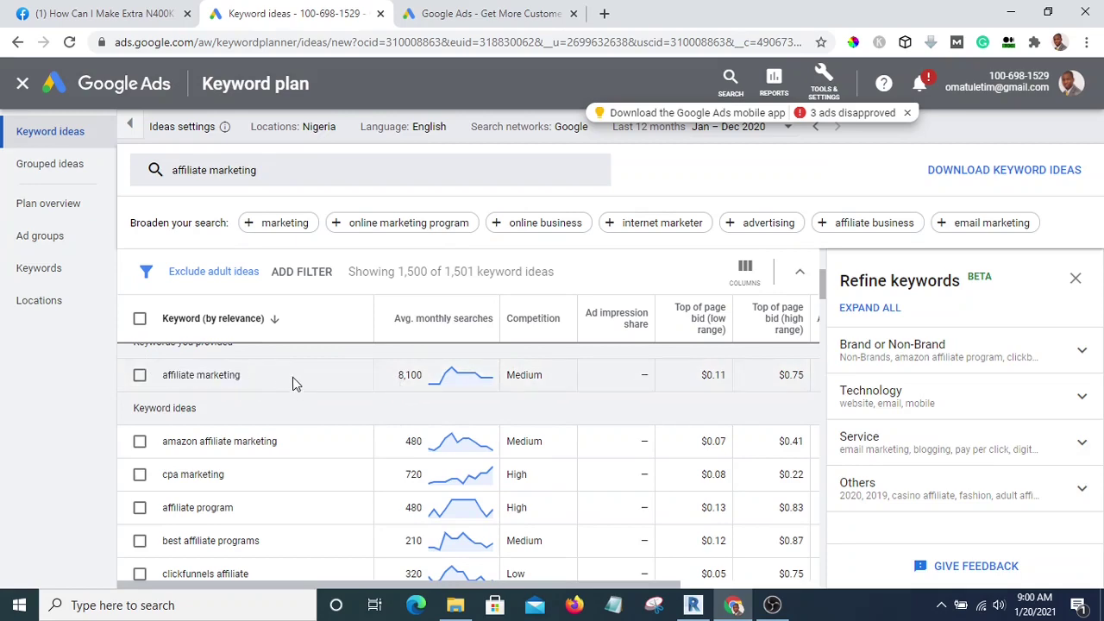
{"action": "scroll", "coordinate": [298, 380], "scroll_direction": "up", "scroll_amount": 2}
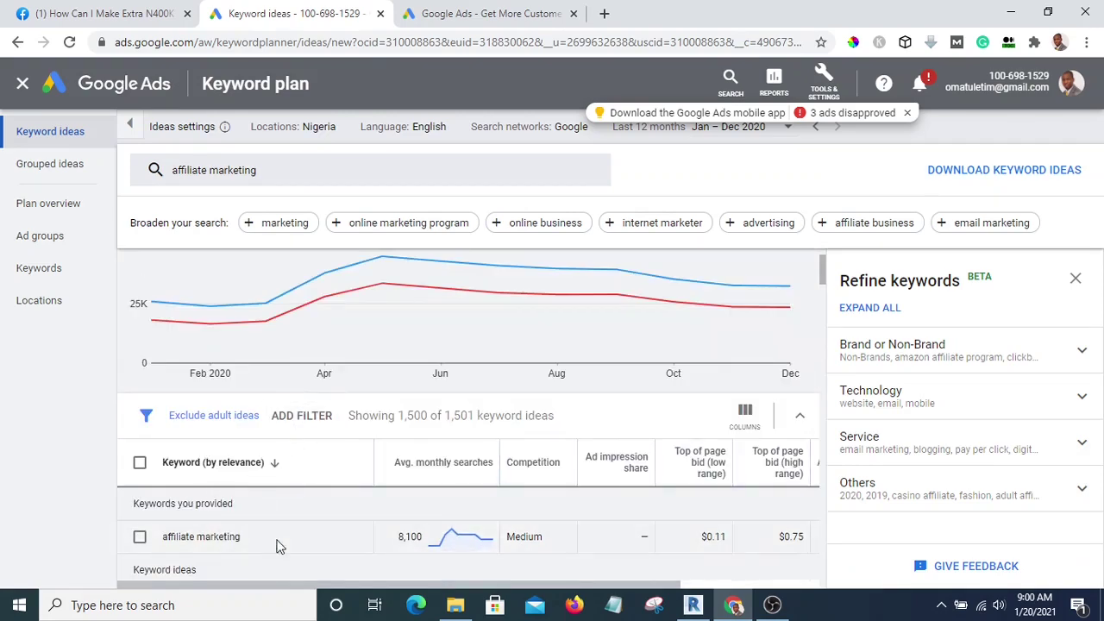
{"action": "scroll", "coordinate": [261, 461], "scroll_direction": "down", "scroll_amount": 2}
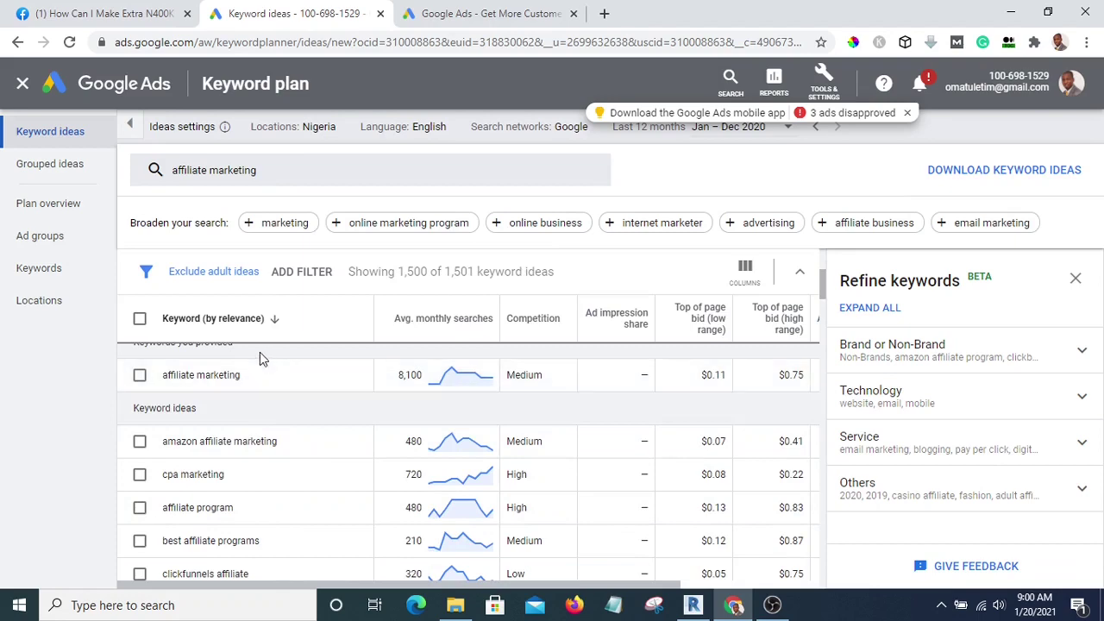
{"action": "scroll", "coordinate": [311, 268], "scroll_direction": "up", "scroll_amount": 3}
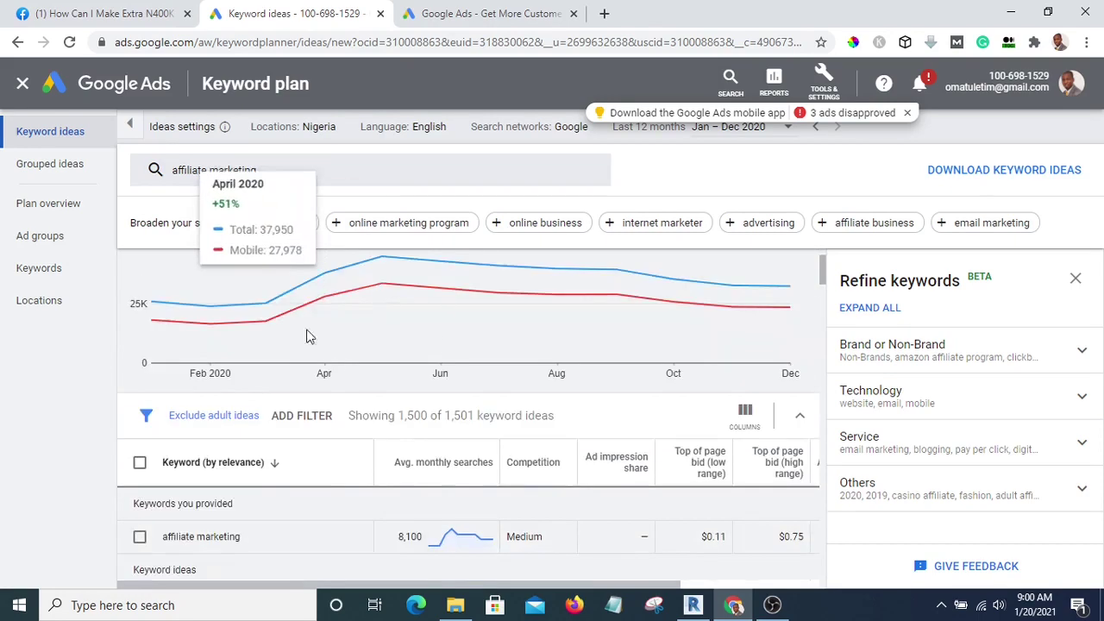
Replace the "affiliate marketing" search keyword with "information marketing" and get the new keyword ideas.
{"action": "left_click", "coordinate": [278, 173]}
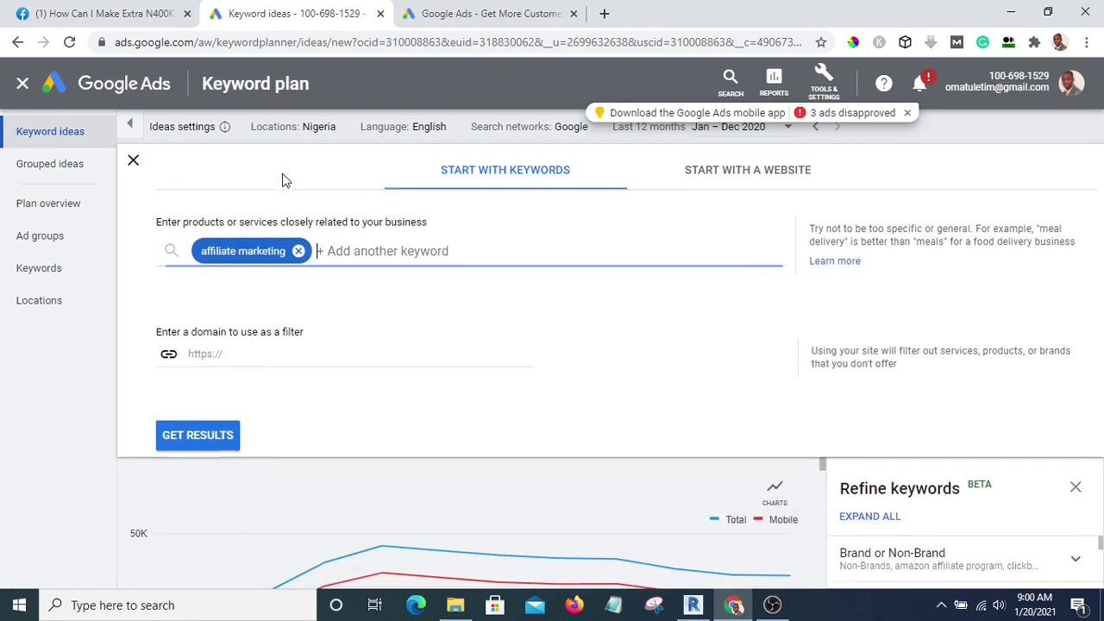
{"action": "left_click", "coordinate": [299, 252]}
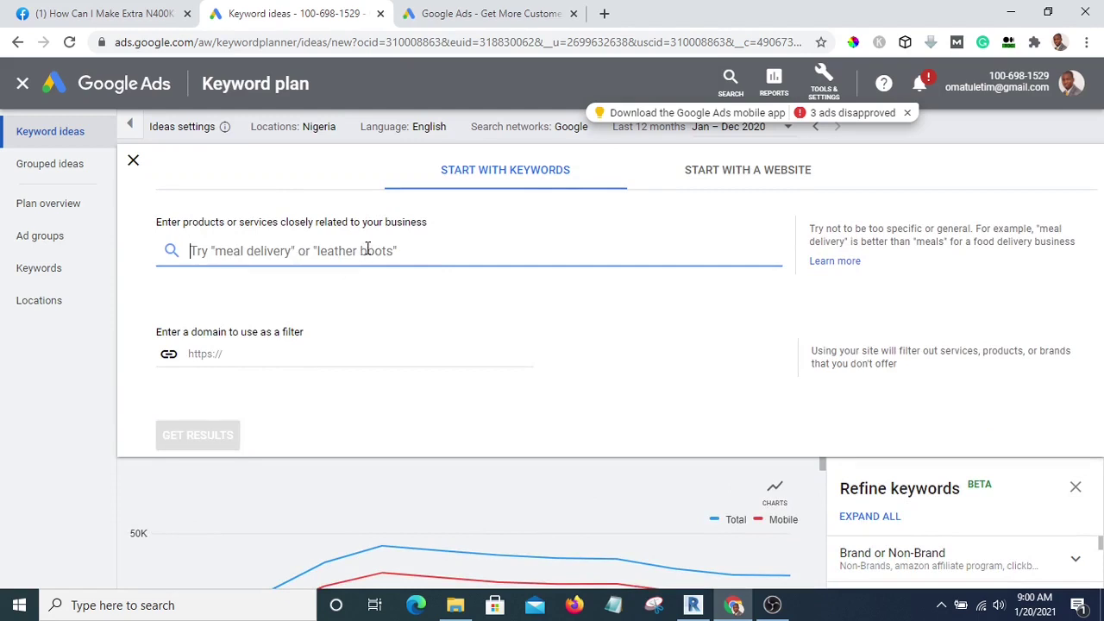
{"action": "type", "text": "information marketing"}
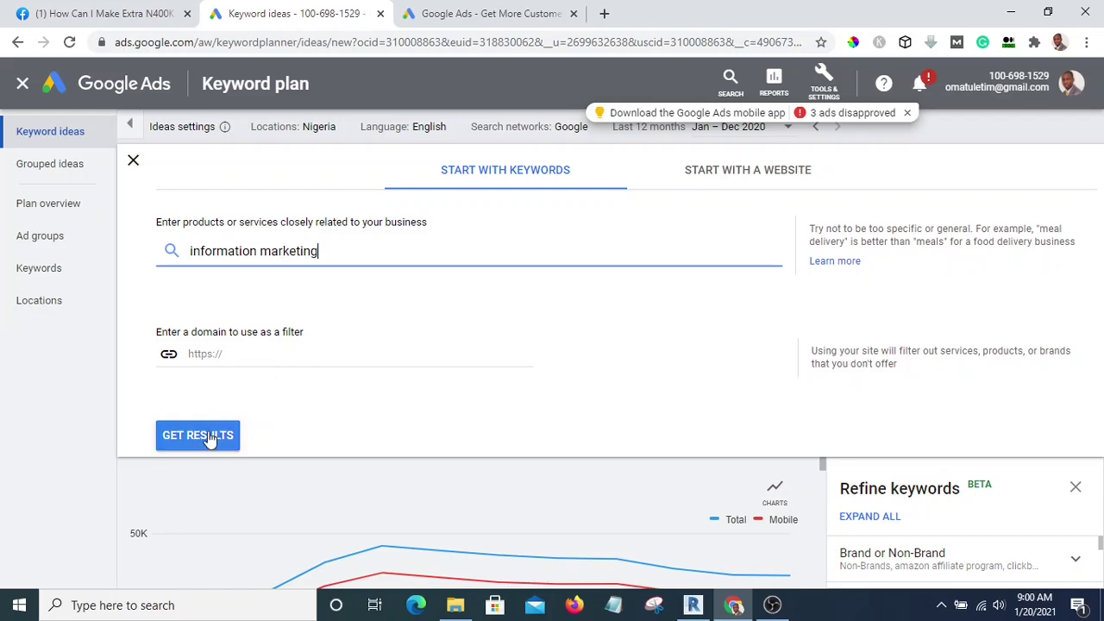
{"action": "left_click", "coordinate": [207, 435]}
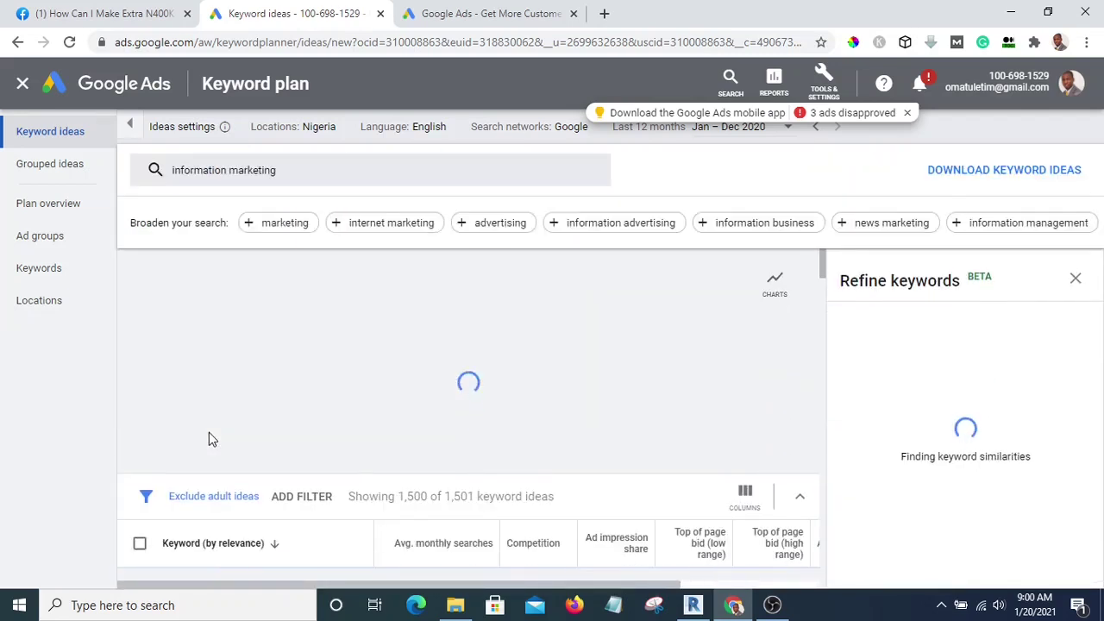
Examine the average monthly searches and competition for "information marketing" and its related keyword ideas.
{"action": "scroll", "coordinate": [312, 402], "scroll_direction": "down", "scroll_amount": 3}
{"action": "scroll", "coordinate": [324, 418], "scroll_direction": "down", "scroll_amount": 2}
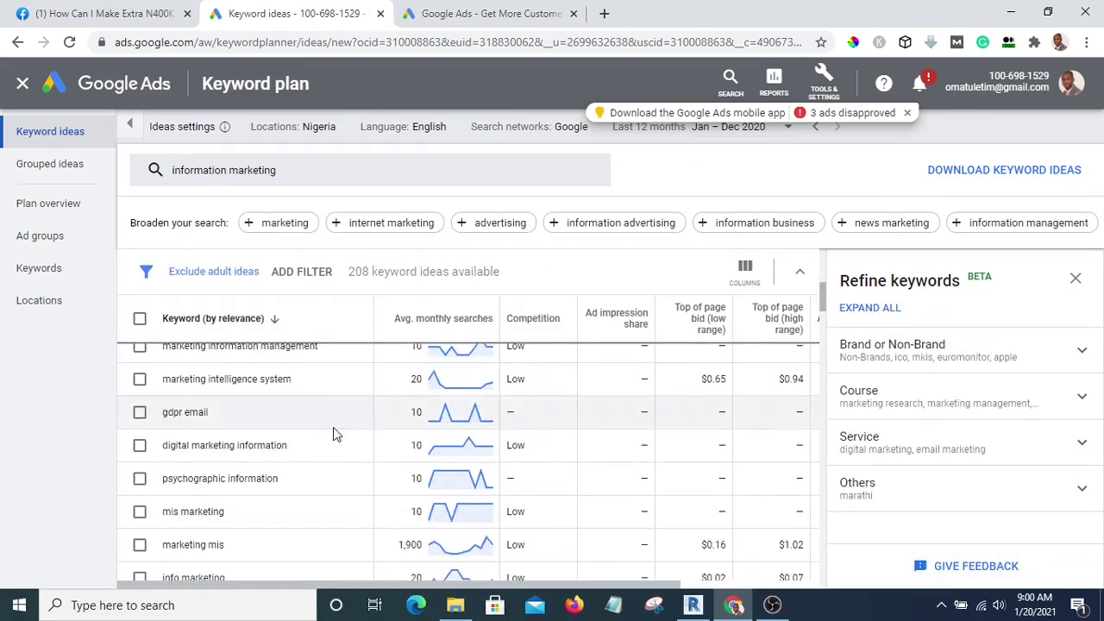
{"action": "scroll", "coordinate": [348, 442], "scroll_direction": "up", "scroll_amount": 2}
{"action": "scroll", "coordinate": [258, 414], "scroll_direction": "up", "scroll_amount": 1}
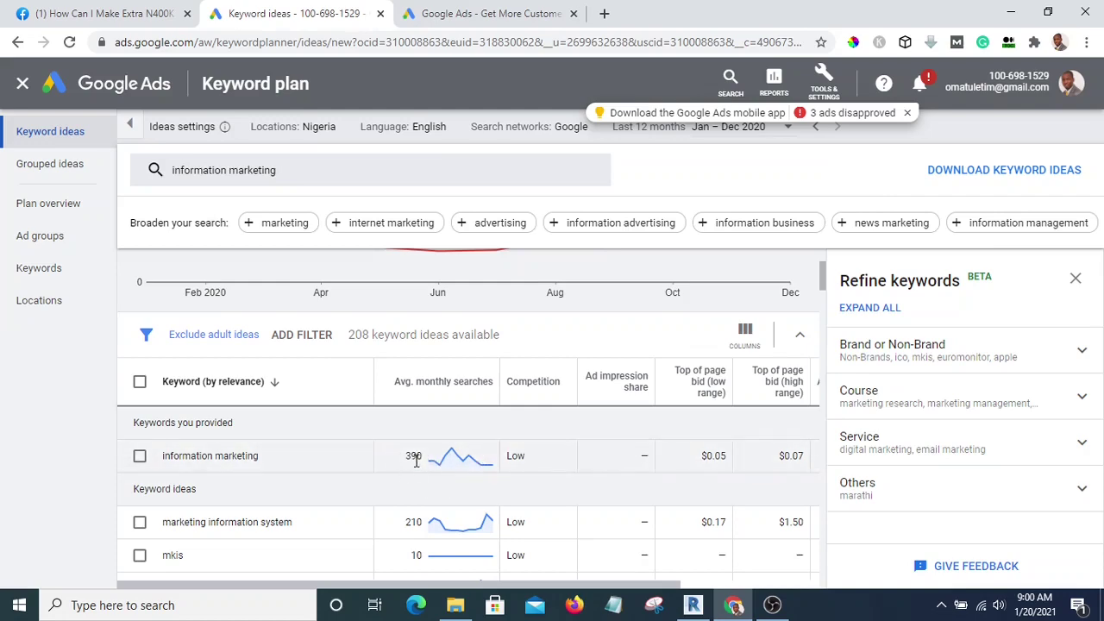
{"action": "scroll", "coordinate": [429, 477], "scroll_direction": "down", "scroll_amount": 6}
{"action": "scroll", "coordinate": [425, 488], "scroll_direction": "up", "scroll_amount": 2}
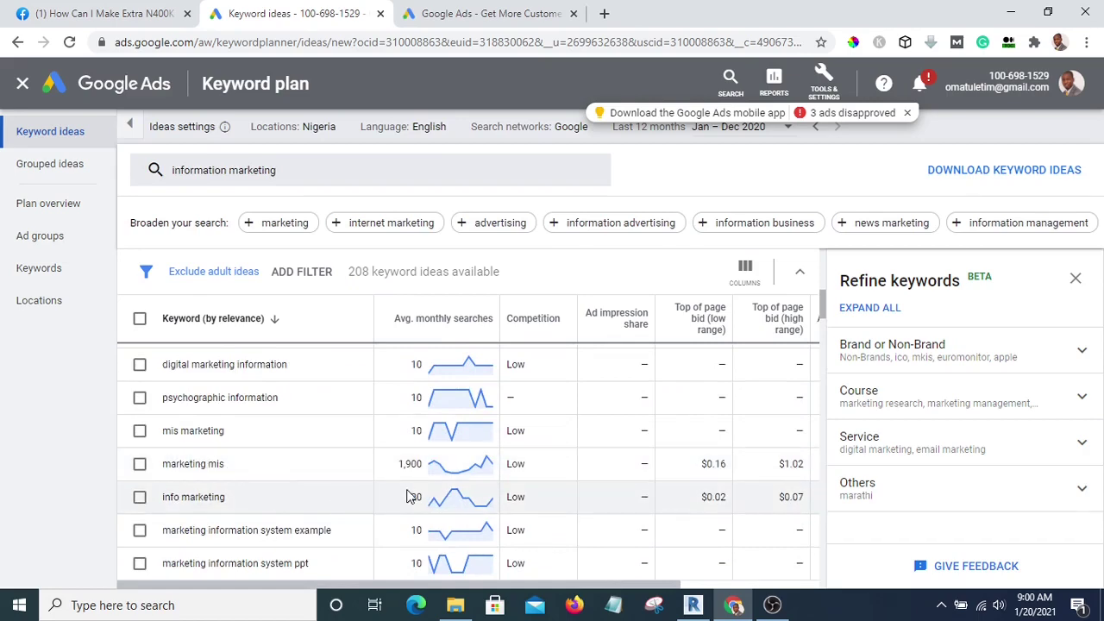
{"action": "scroll", "coordinate": [410, 493], "scroll_direction": "down", "scroll_amount": 1}
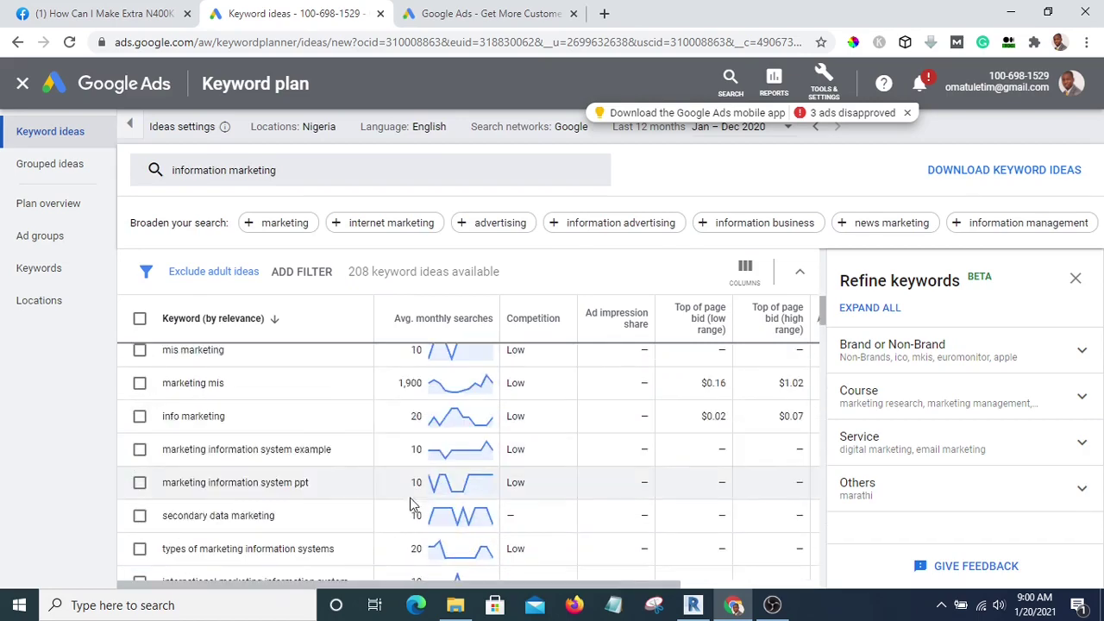
{"action": "scroll", "coordinate": [410, 504], "scroll_direction": "down", "scroll_amount": 2}
{"action": "scroll", "coordinate": [374, 395], "scroll_direction": "up", "scroll_amount": 10}
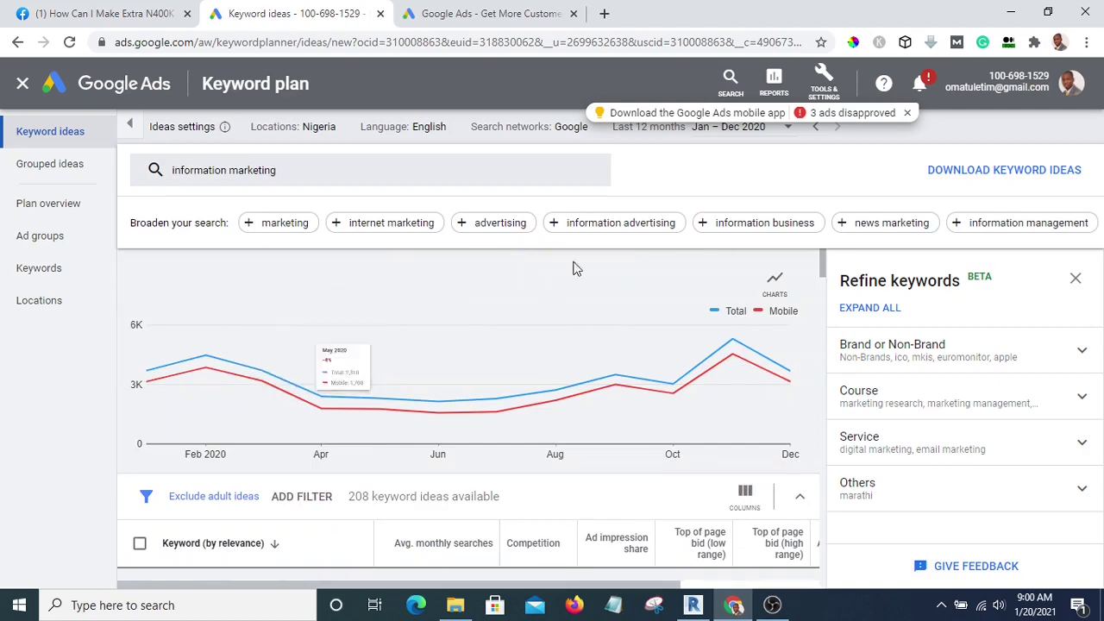
Replace the "information marketing" search keyword with "how to make money online" and get the new keyword ideas.
{"action": "left_click", "coordinate": [284, 170]}
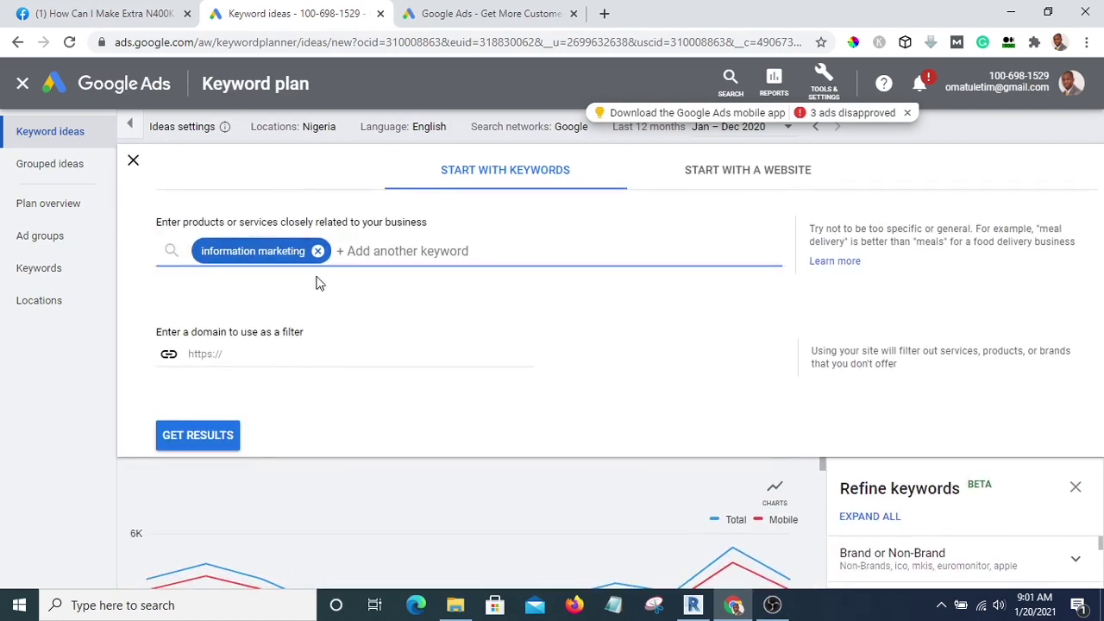
{"action": "left_click", "coordinate": [318, 251]}
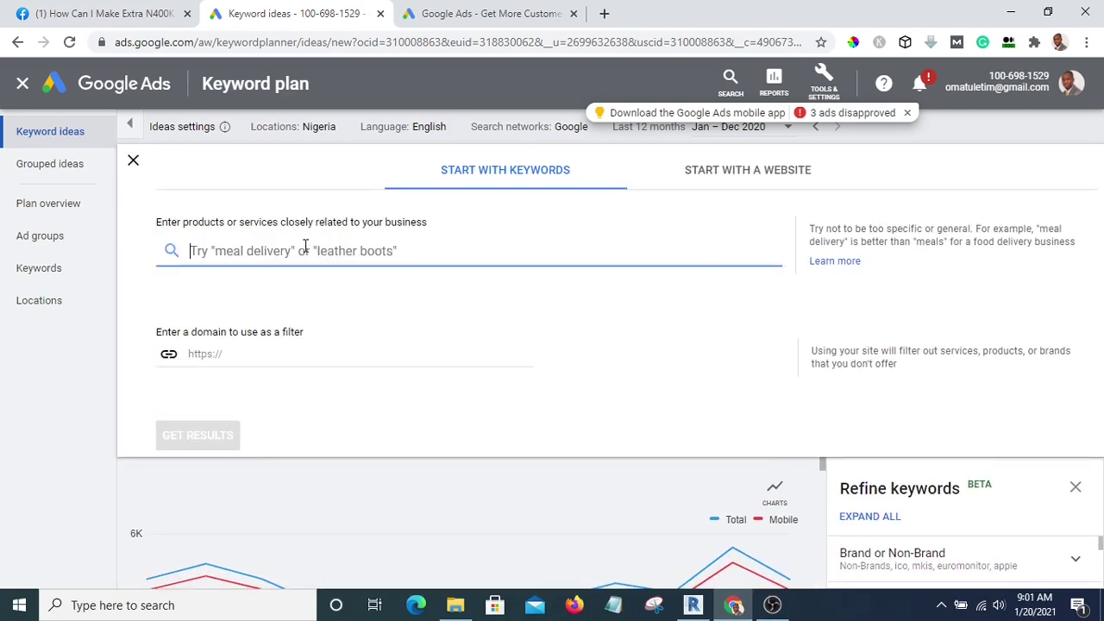
{"action": "type", "text": "how"}
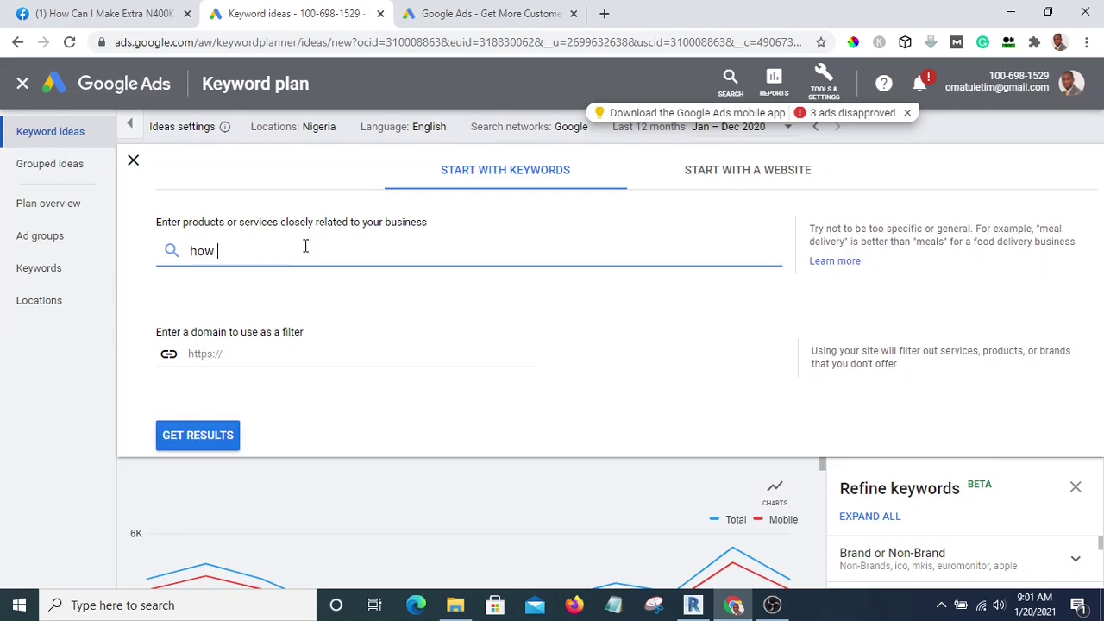
{"action": "type", "text": " to make money online"}
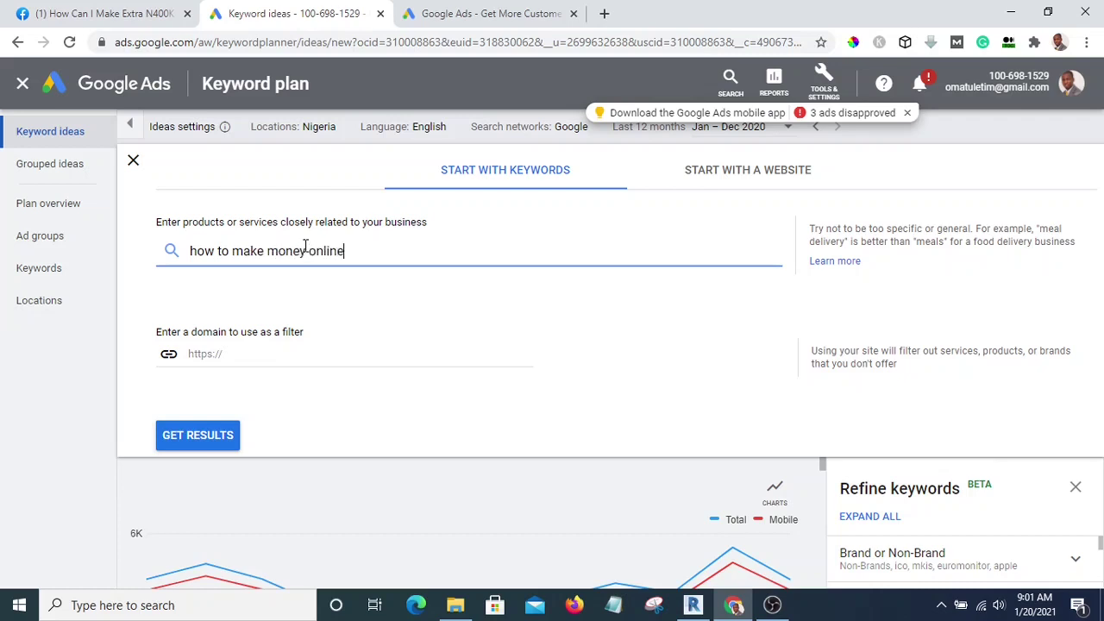
{"action": "left_click", "coordinate": [217, 438]}
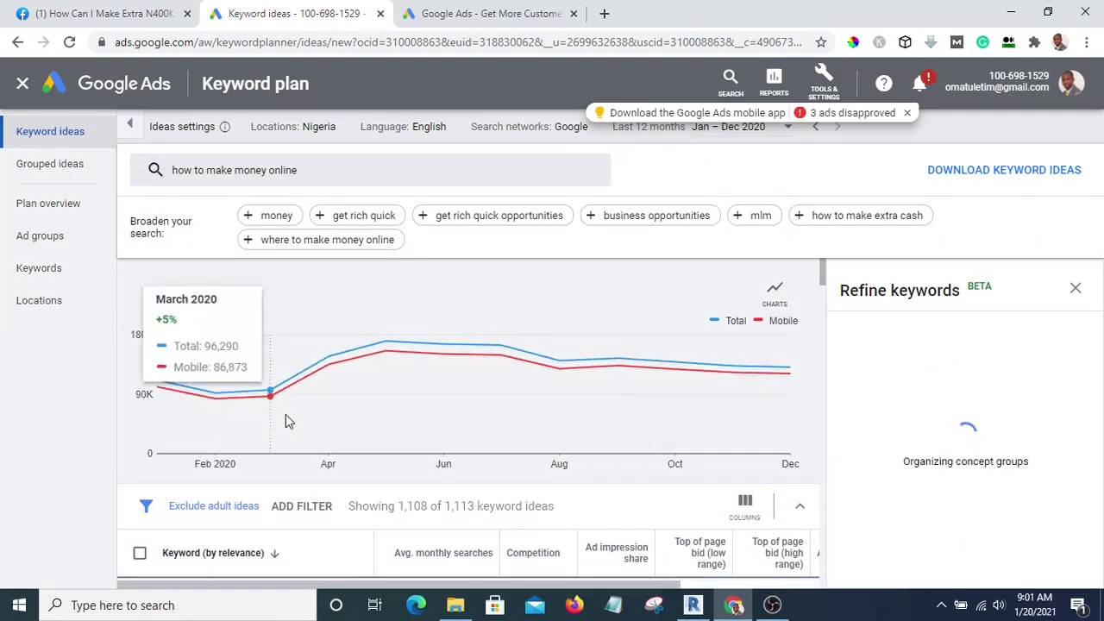
Examine the search trend, average monthly searches and competition for "how to make money online" and its related keyword ideas.
{"action": "scroll", "coordinate": [293, 415], "scroll_direction": "down", "scroll_amount": 3}
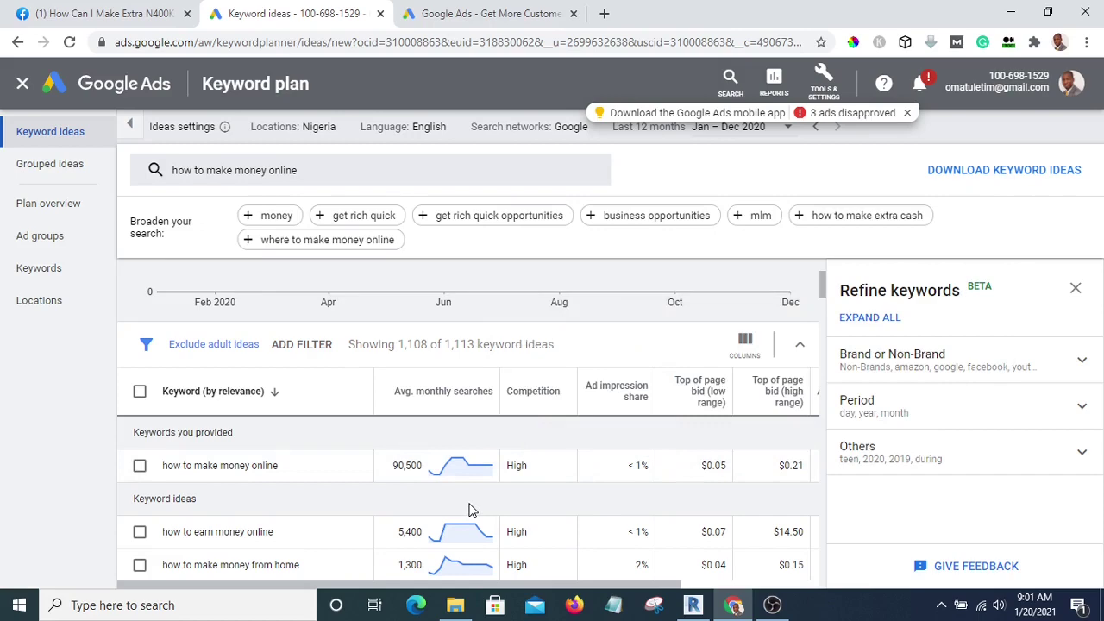
{"action": "scroll", "coordinate": [388, 483], "scroll_direction": "up", "scroll_amount": 2}
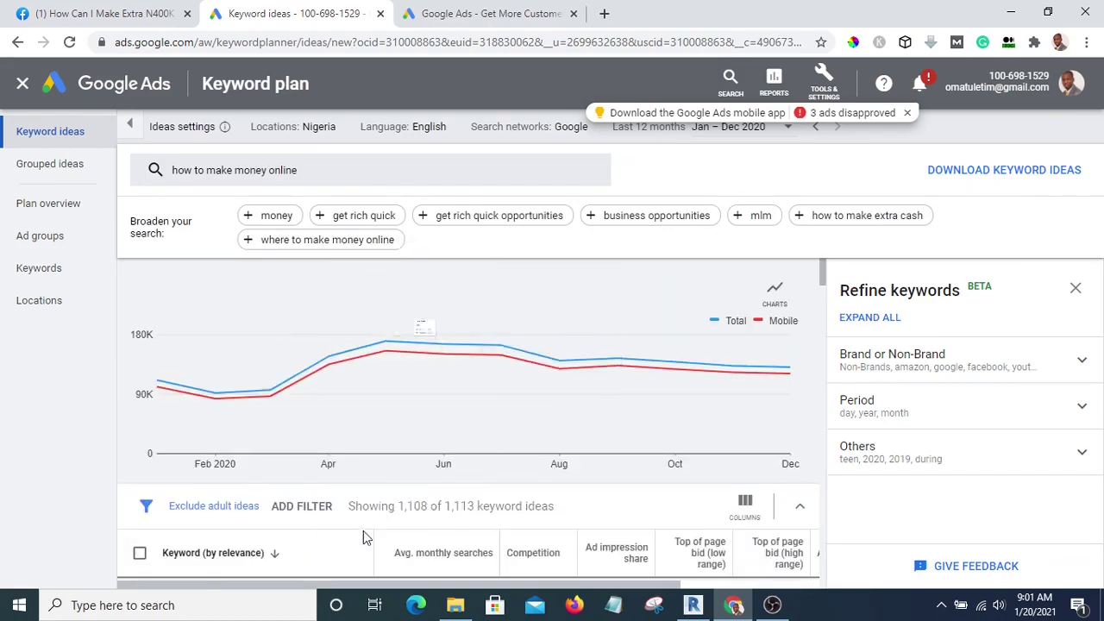
{"action": "scroll", "coordinate": [365, 528], "scroll_direction": "down", "scroll_amount": 3}
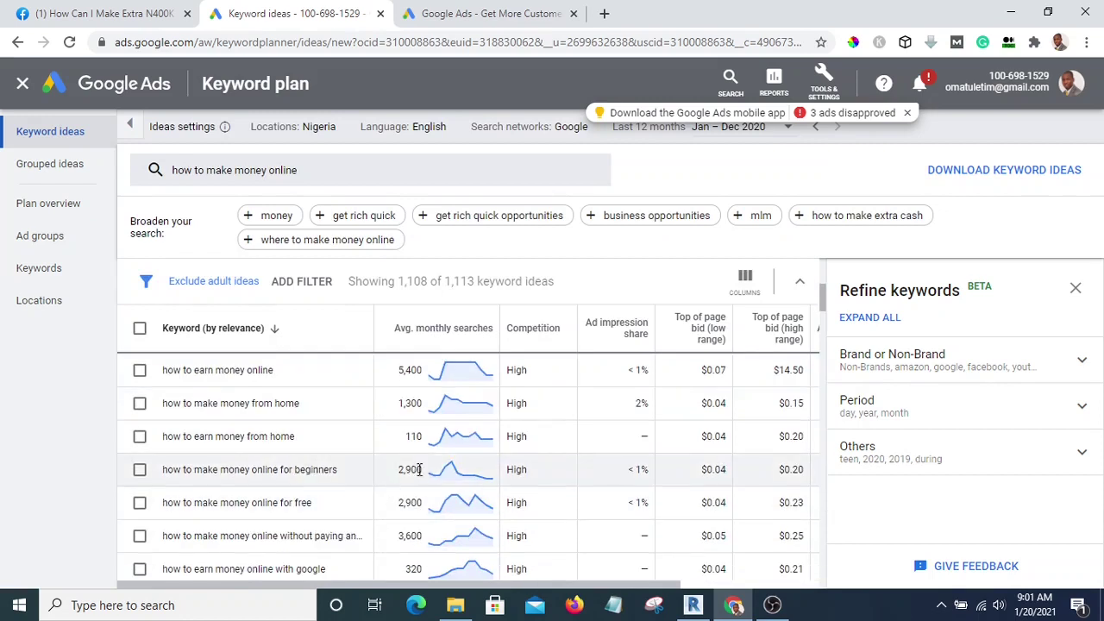
{"action": "scroll", "coordinate": [414, 470], "scroll_direction": "up", "scroll_amount": 1}
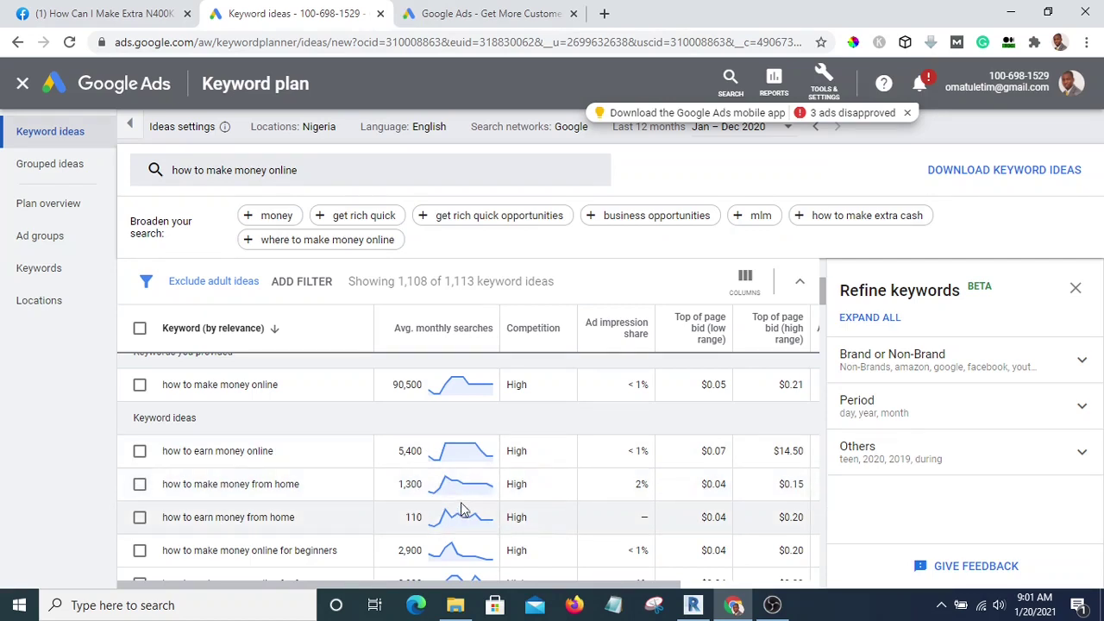
{"action": "scroll", "coordinate": [293, 502], "scroll_direction": "down", "scroll_amount": 1}
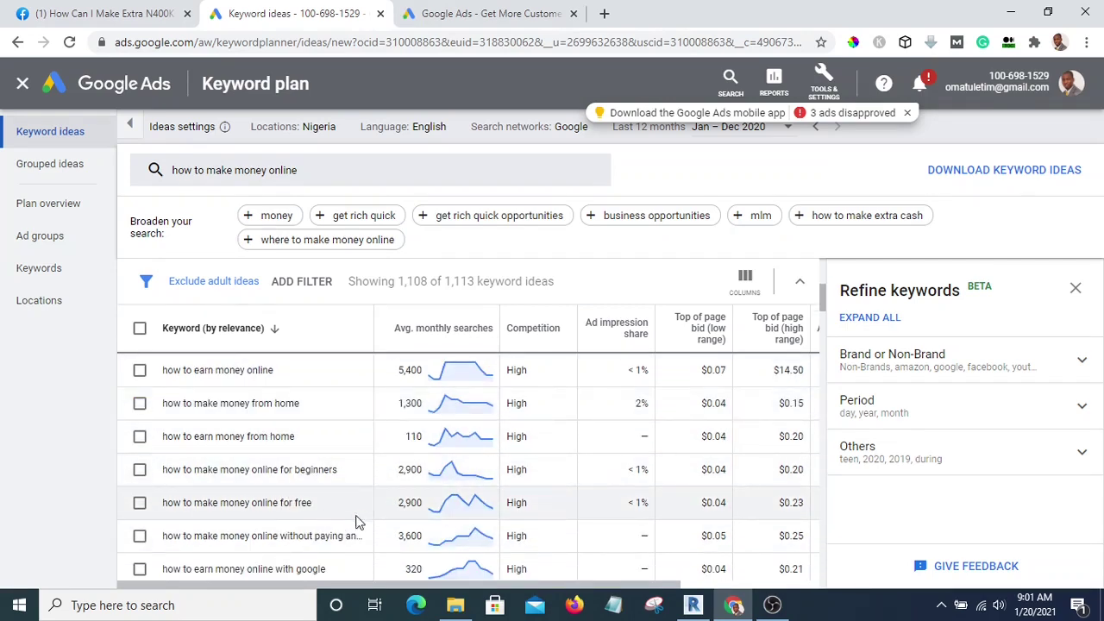
{"action": "scroll", "coordinate": [363, 522], "scroll_direction": "up", "scroll_amount": 1}
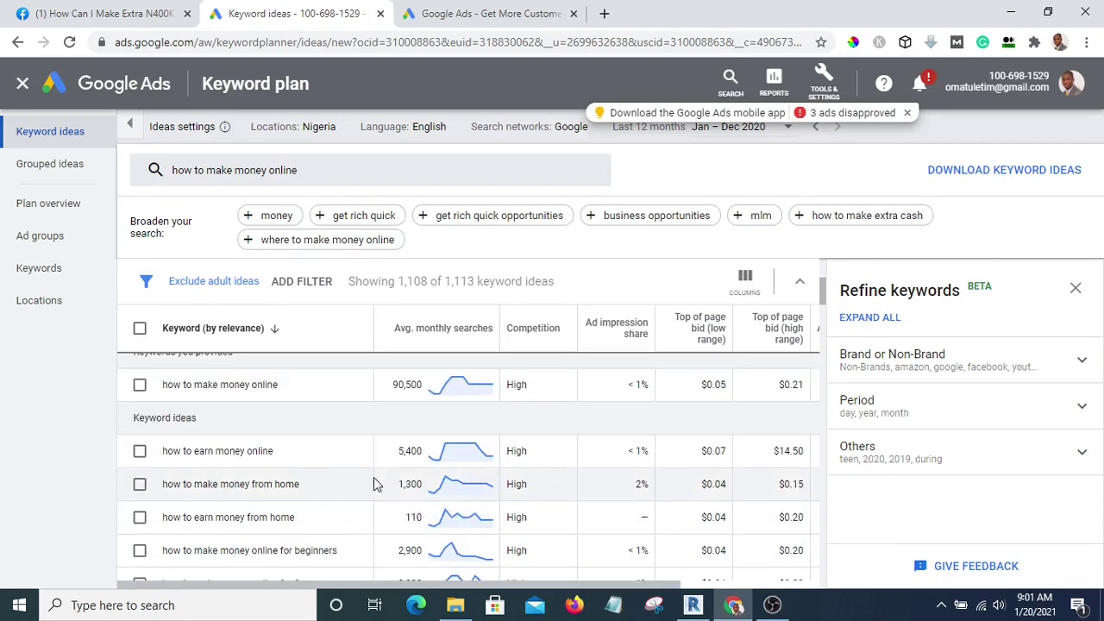
{"action": "scroll", "coordinate": [374, 484], "scroll_direction": "down", "scroll_amount": 10}
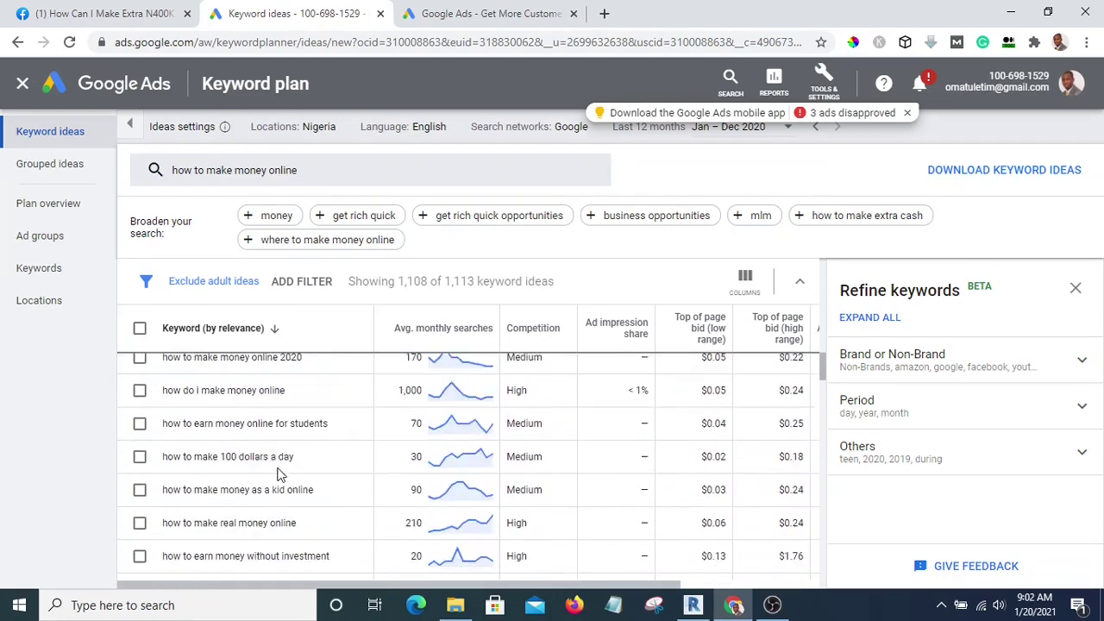
{"action": "scroll", "coordinate": [278, 473], "scroll_direction": "down", "scroll_amount": 2}
{"action": "scroll", "coordinate": [286, 469], "scroll_direction": "up", "scroll_amount": 1}
{"action": "scroll", "coordinate": [287, 466], "scroll_direction": "down", "scroll_amount": 3}
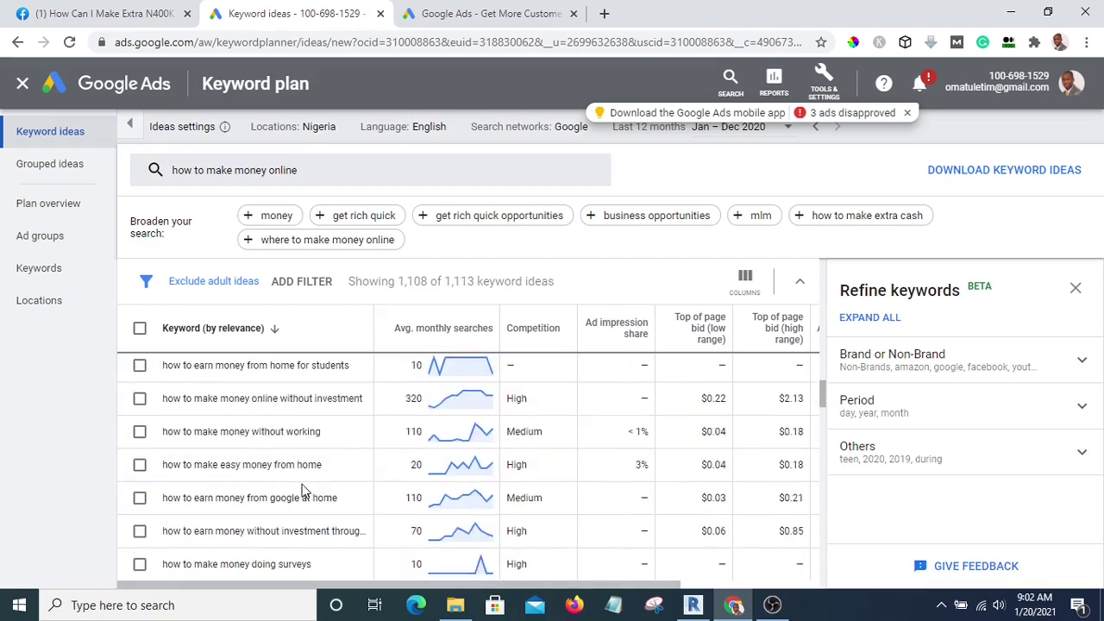
{"action": "scroll", "coordinate": [302, 490], "scroll_direction": "down", "scroll_amount": 4}
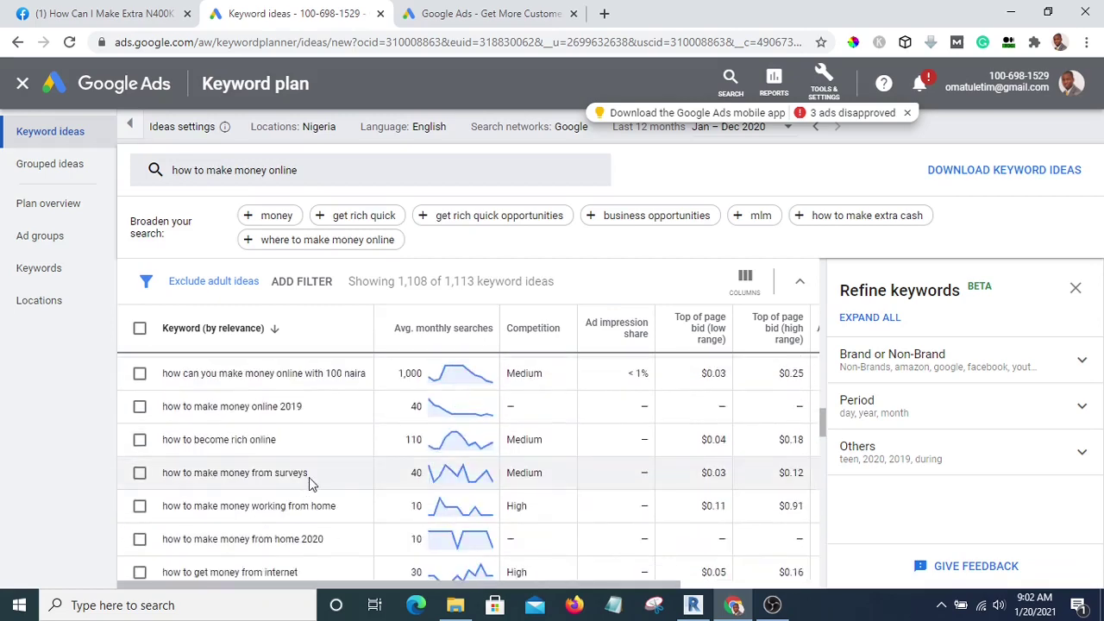
{"action": "scroll", "coordinate": [325, 490], "scroll_direction": "up", "scroll_amount": 1}
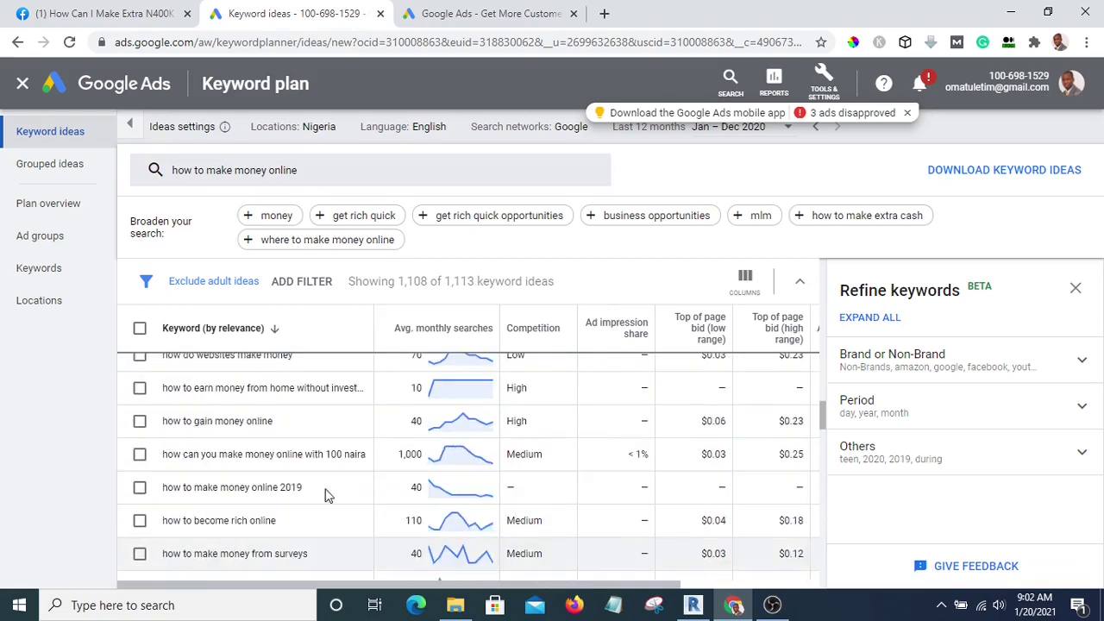
{"action": "scroll", "coordinate": [340, 486], "scroll_direction": "down", "scroll_amount": 6}
{"action": "scroll", "coordinate": [340, 483], "scroll_direction": "up", "scroll_amount": 5}
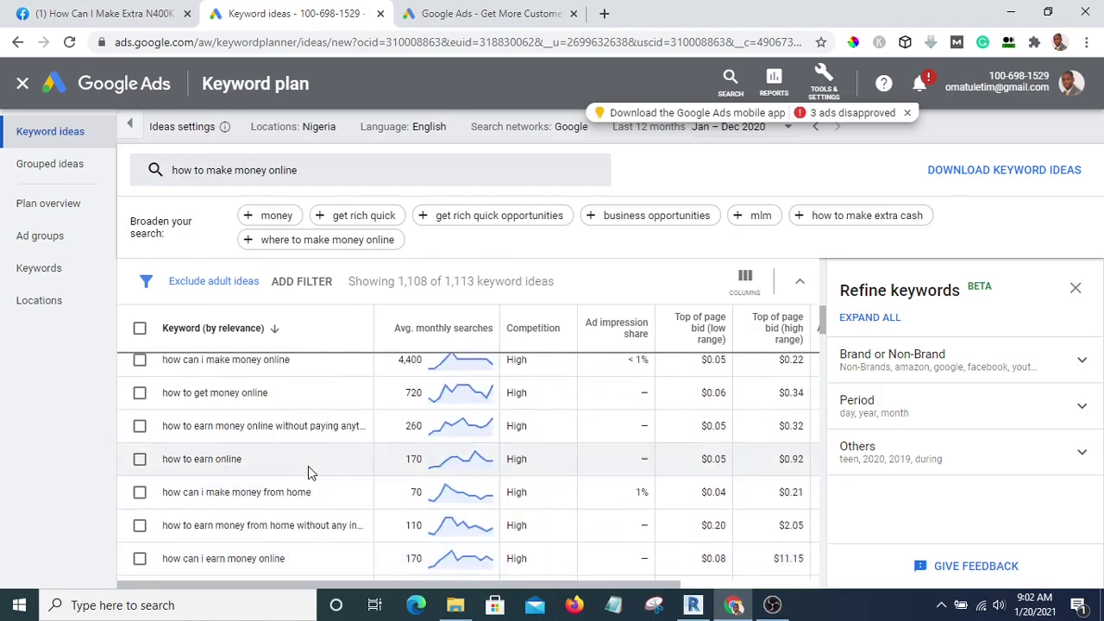
{"action": "scroll", "coordinate": [328, 442], "scroll_direction": "up", "scroll_amount": 5}
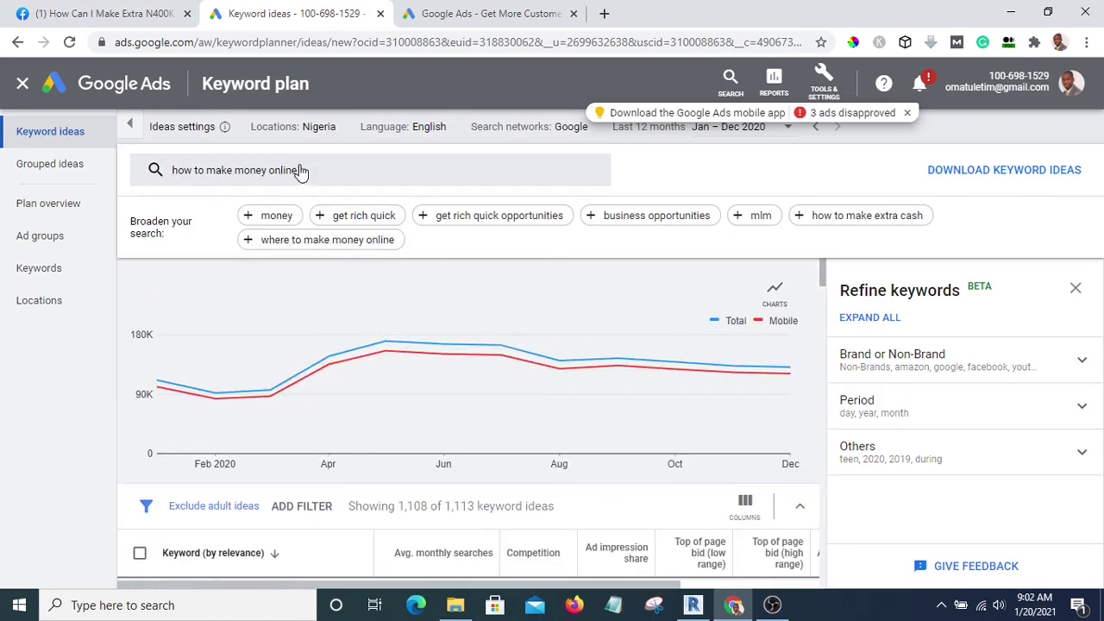
Replace the "how to make money online" search keyword with "weight loss" and get the new keyword ideas.
{"action": "left_click", "coordinate": [308, 170]}
{"action": "left_click", "coordinate": [339, 252]}
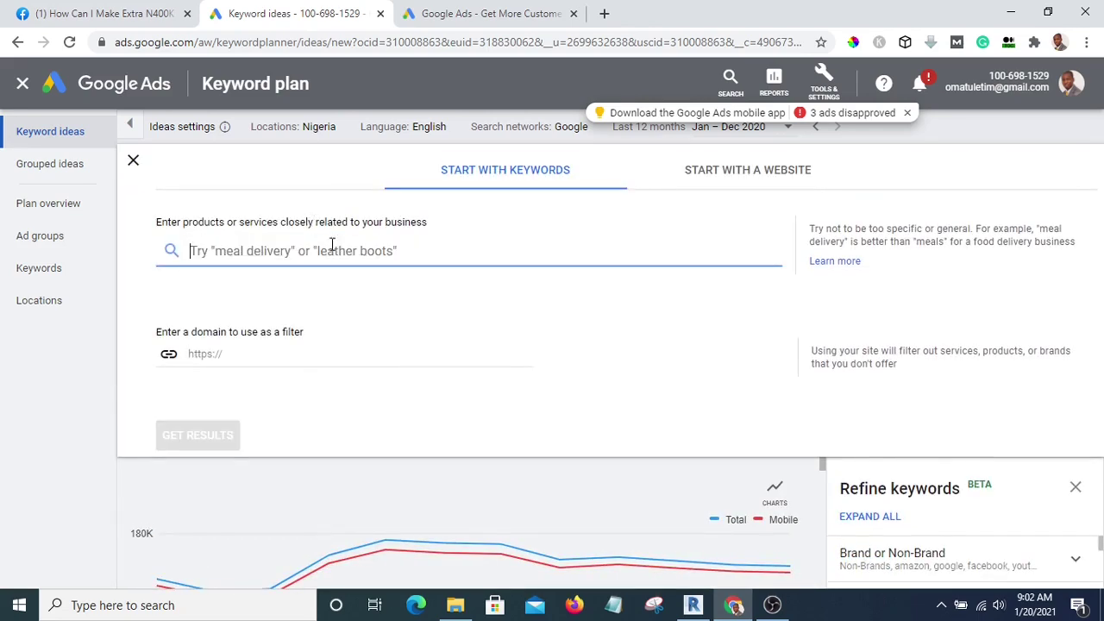
{"action": "type", "text": "weight loss"}
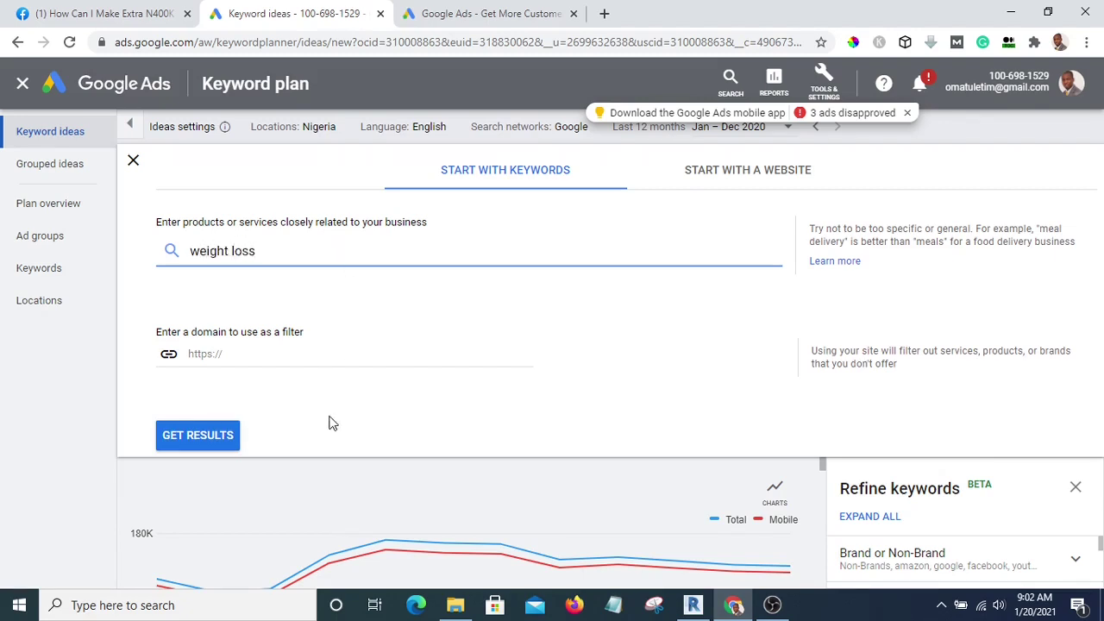
{"action": "left_click", "coordinate": [207, 435]}
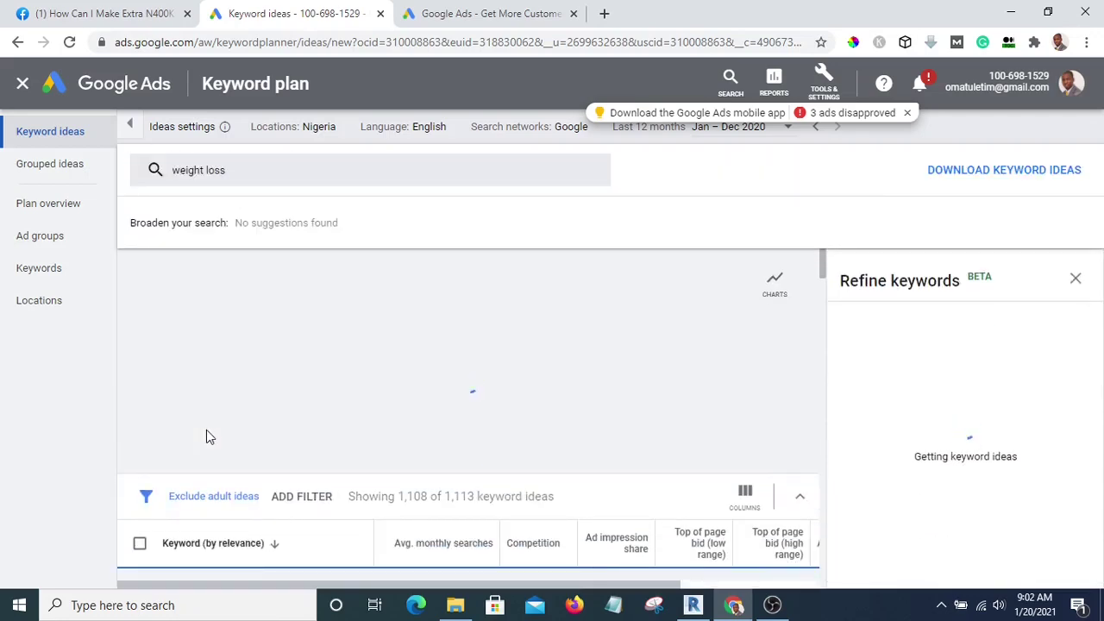
Examine the average monthly searches and competition for "weight loss" and its related keyword ideas.
{"action": "scroll", "coordinate": [328, 405], "scroll_direction": "down", "scroll_amount": 3}
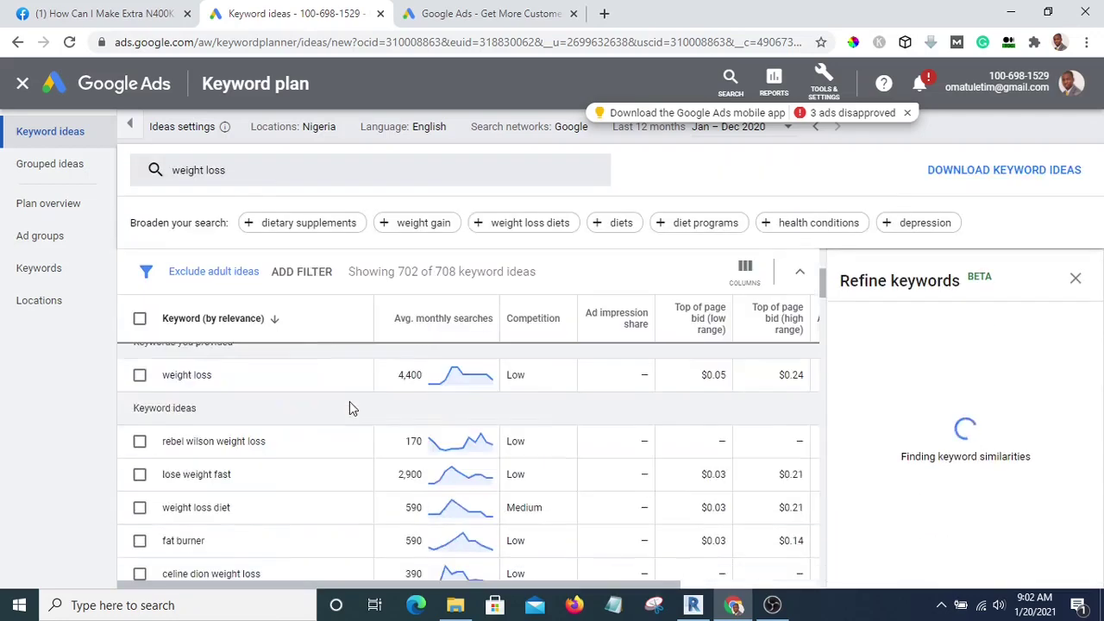
{"action": "scroll", "coordinate": [349, 405], "scroll_direction": "up", "scroll_amount": 1}
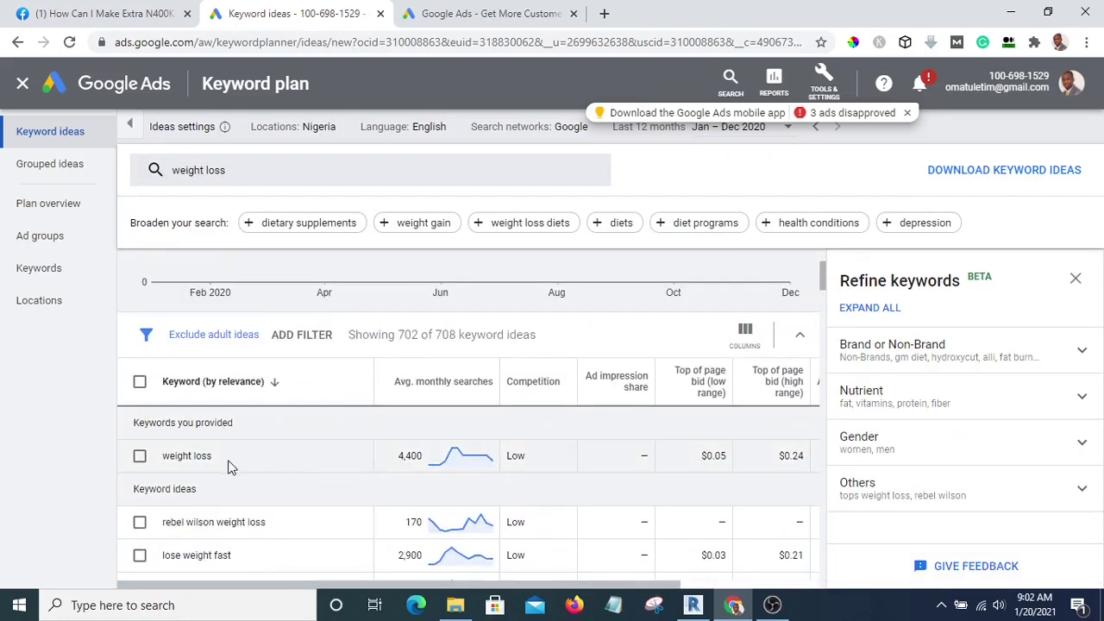
{"action": "scroll", "coordinate": [438, 466], "scroll_direction": "down", "scroll_amount": 1}
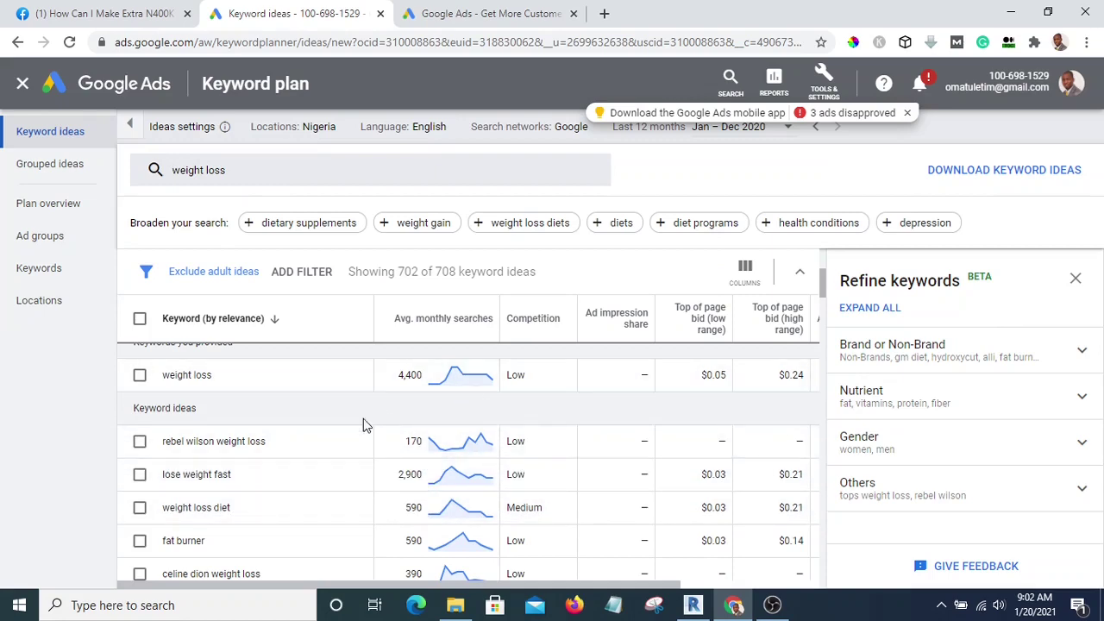
{"action": "scroll", "coordinate": [518, 440], "scroll_direction": "down", "scroll_amount": 1}
{"action": "scroll", "coordinate": [475, 458], "scroll_direction": "up", "scroll_amount": 1}
{"action": "scroll", "coordinate": [434, 471], "scroll_direction": "down", "scroll_amount": 2}
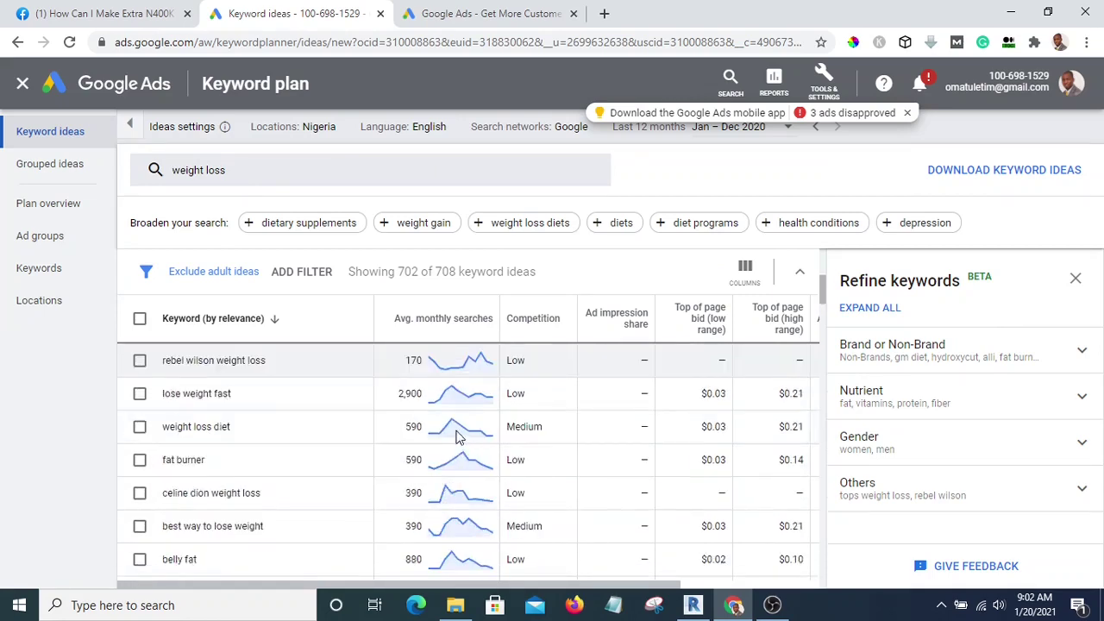
{"action": "scroll", "coordinate": [434, 470], "scroll_direction": "down", "scroll_amount": 6}
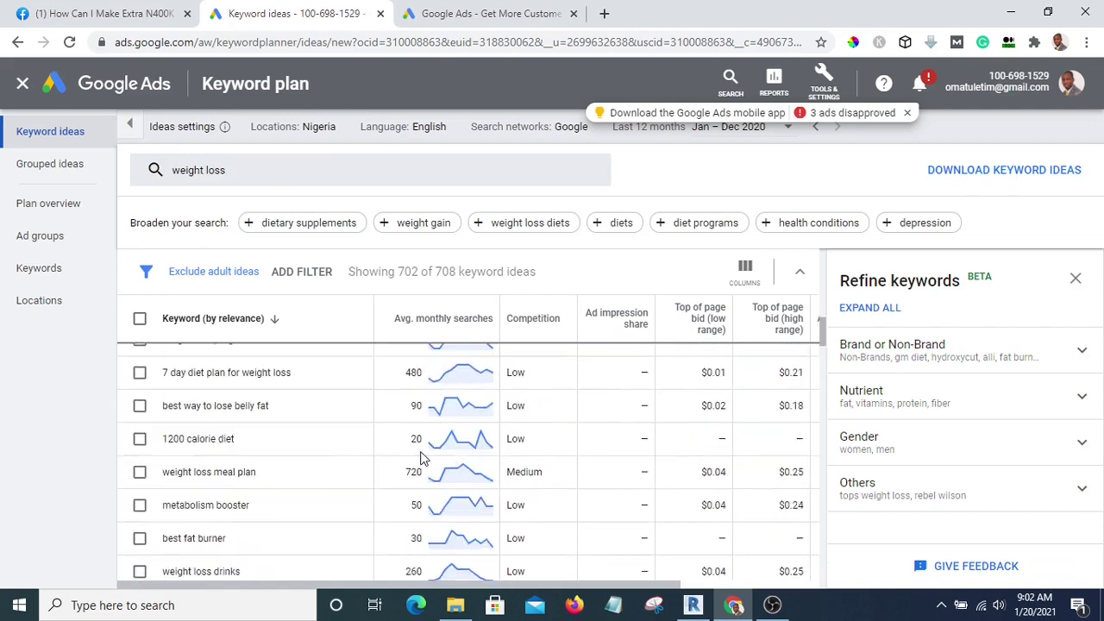
{"action": "scroll", "coordinate": [432, 470], "scroll_direction": "down", "scroll_amount": 8}
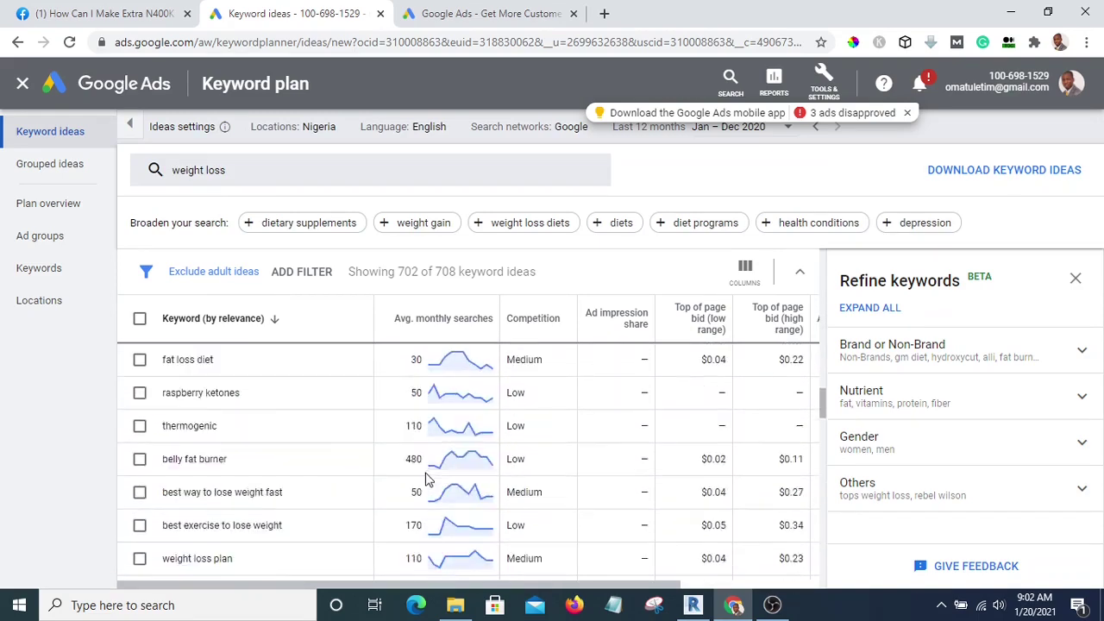
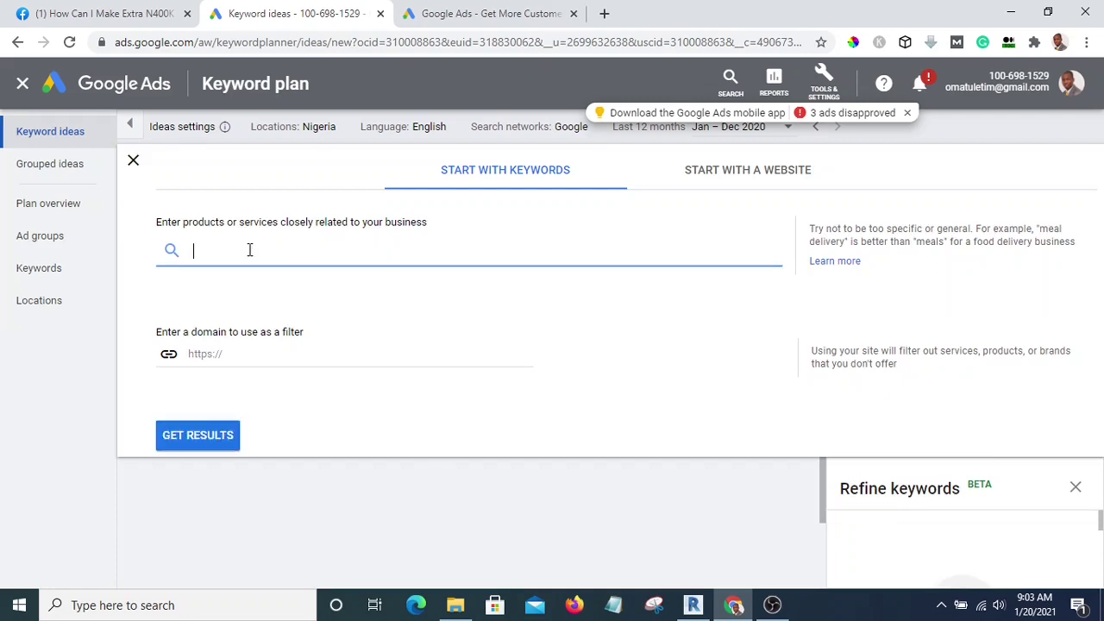
Enter "visa" as the only search keyword and get the new keyword ideas.
{"action": "key", "text": "BackSpace"}
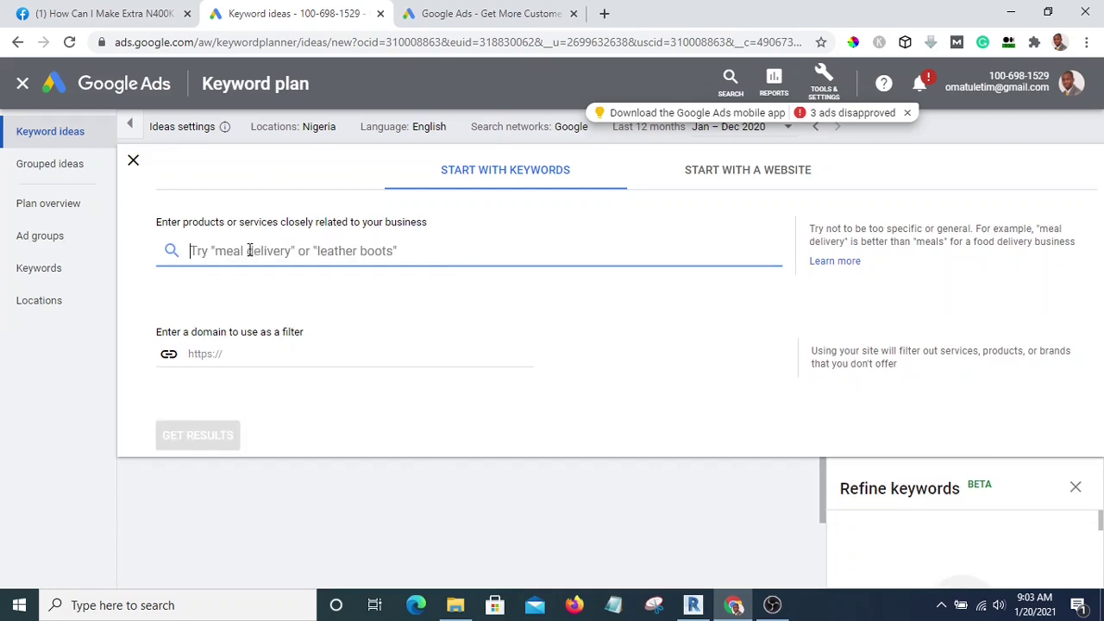
{"action": "type", "text": "vi"}
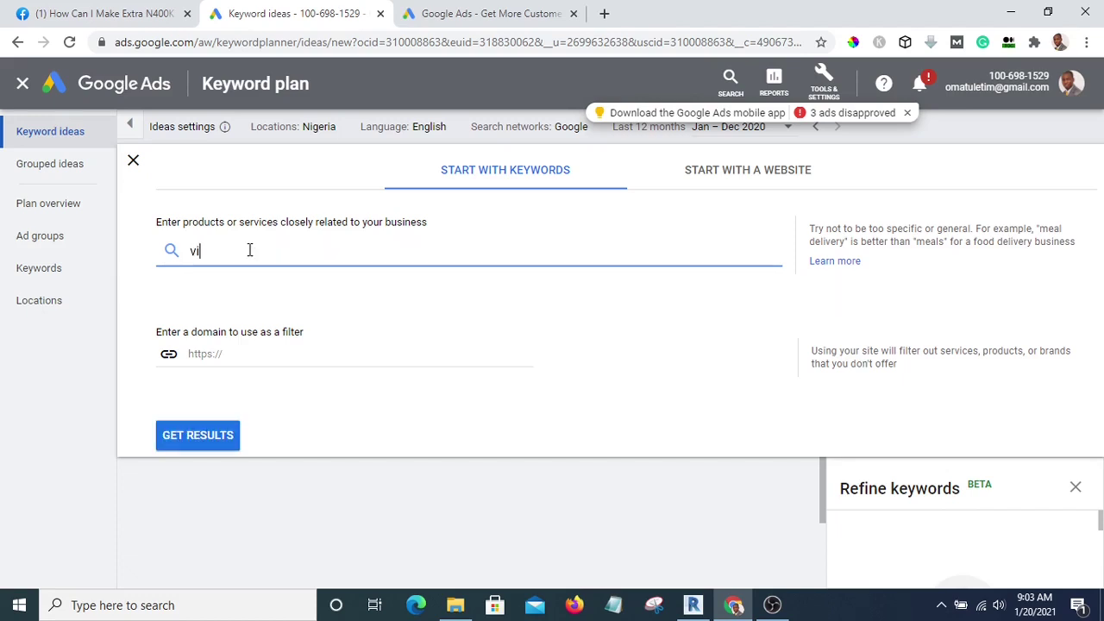
{"action": "left_click", "coordinate": [183, 440]}
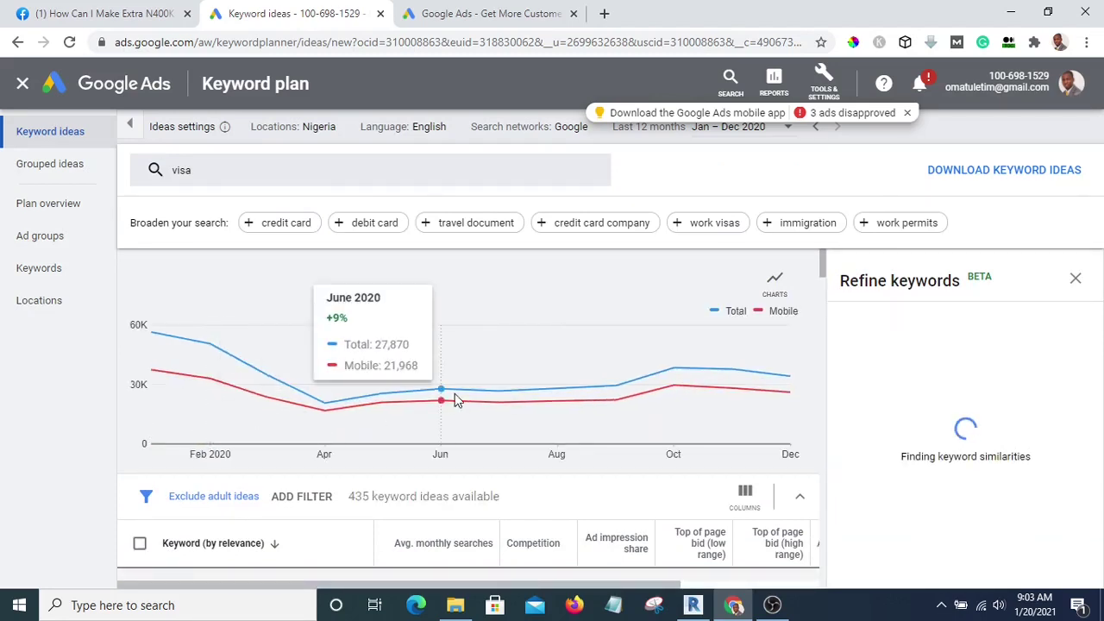
Examine the average monthly searches, competition and search trend for "visa" and its related keyword ideas.
{"action": "scroll", "coordinate": [448, 393], "scroll_direction": "down", "scroll_amount": 3}
{"action": "scroll", "coordinate": [432, 414], "scroll_direction": "down", "scroll_amount": 1}
{"action": "scroll", "coordinate": [397, 431], "scroll_direction": "up", "scroll_amount": 3}
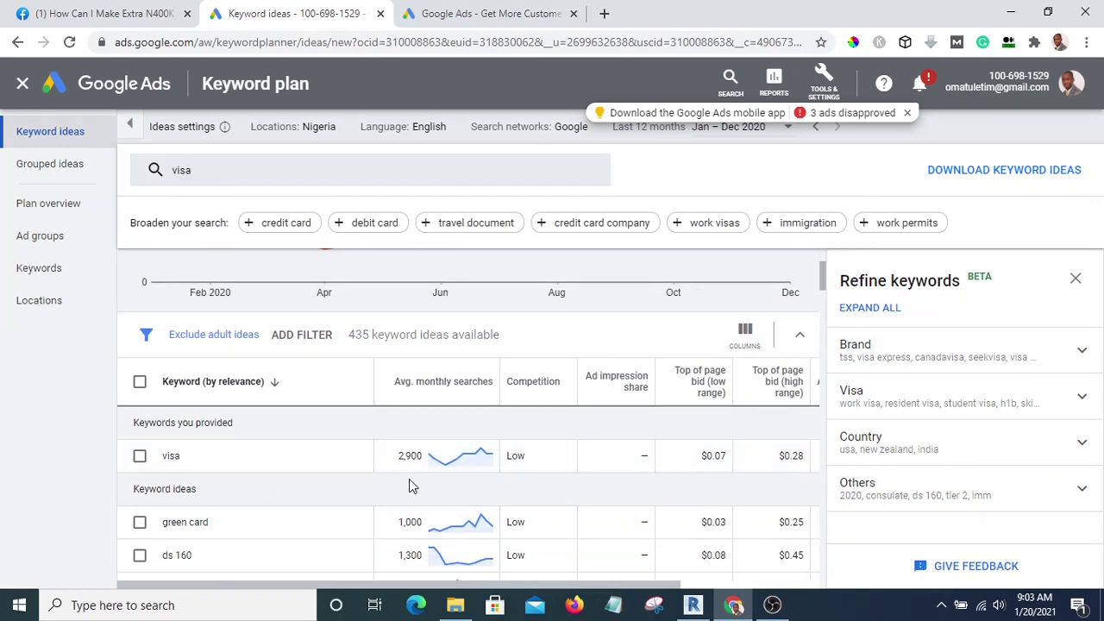
{"action": "scroll", "coordinate": [435, 464], "scroll_direction": "down", "scroll_amount": 1}
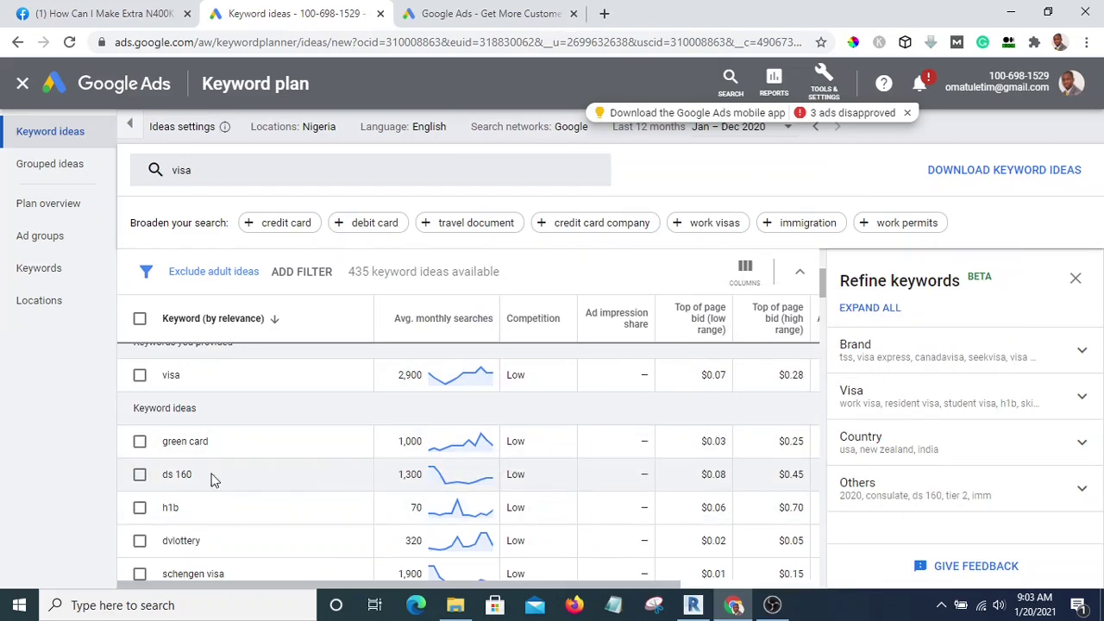
{"action": "scroll", "coordinate": [443, 454], "scroll_direction": "down", "scroll_amount": 3}
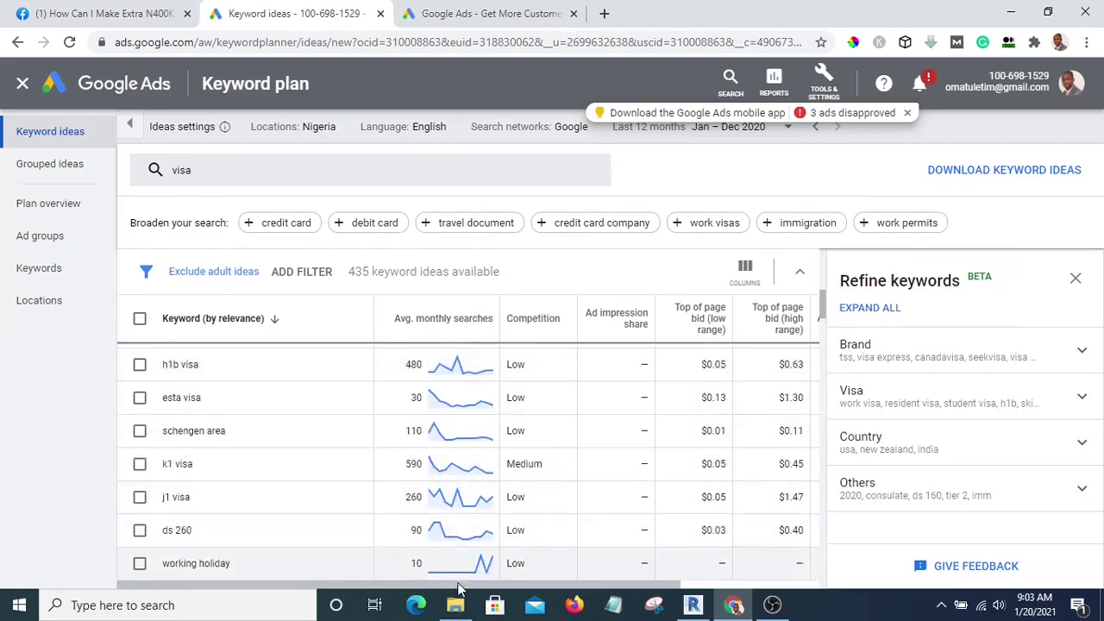
{"action": "scroll", "coordinate": [447, 526], "scroll_direction": "down", "scroll_amount": 8}
{"action": "scroll", "coordinate": [431, 492], "scroll_direction": "up", "scroll_amount": 10}
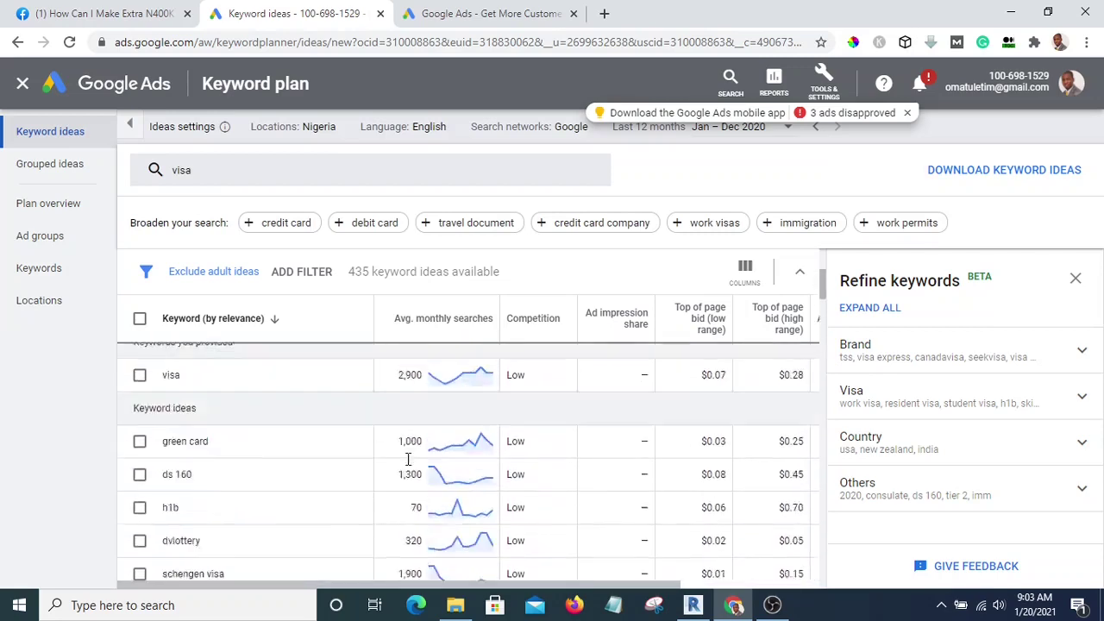
{"action": "scroll", "coordinate": [408, 466], "scroll_direction": "up", "scroll_amount": 5}
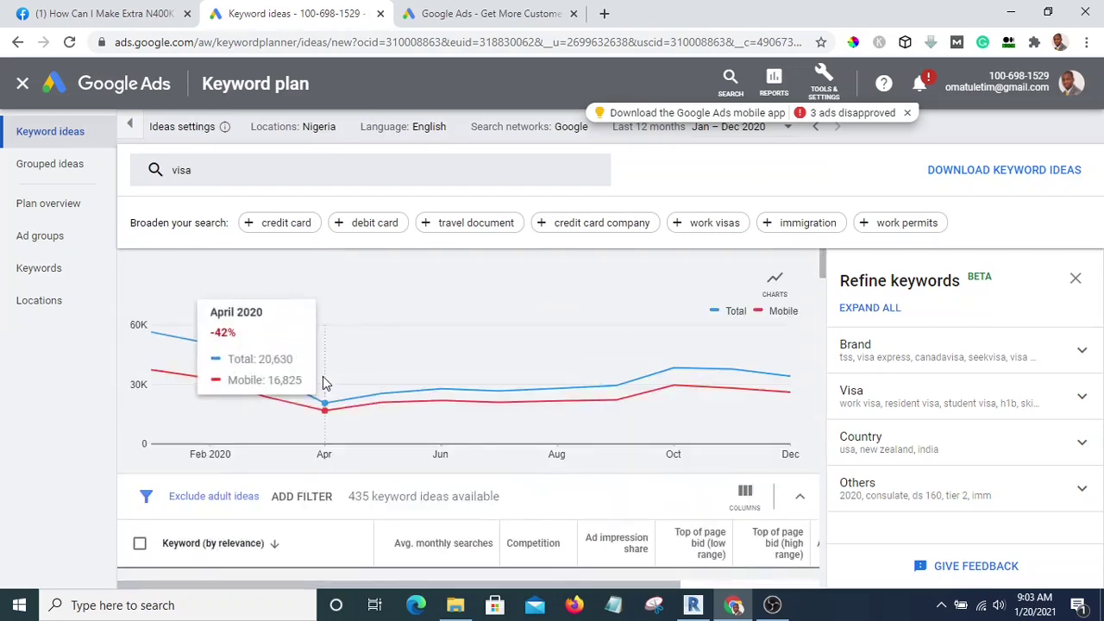
Replace the "visa" search keyword with "Visa to Canada" and get the new keyword ideas.
{"action": "left_click", "coordinate": [219, 176]}
{"action": "left_click", "coordinate": [235, 249]}
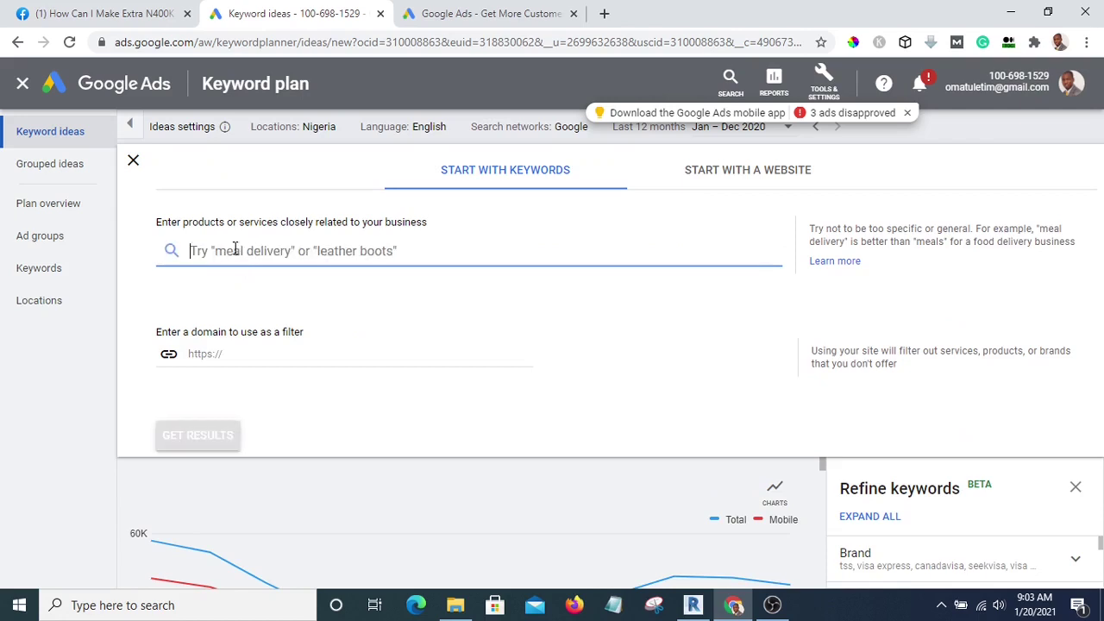
{"action": "type", "text": "Visa to Canada"}
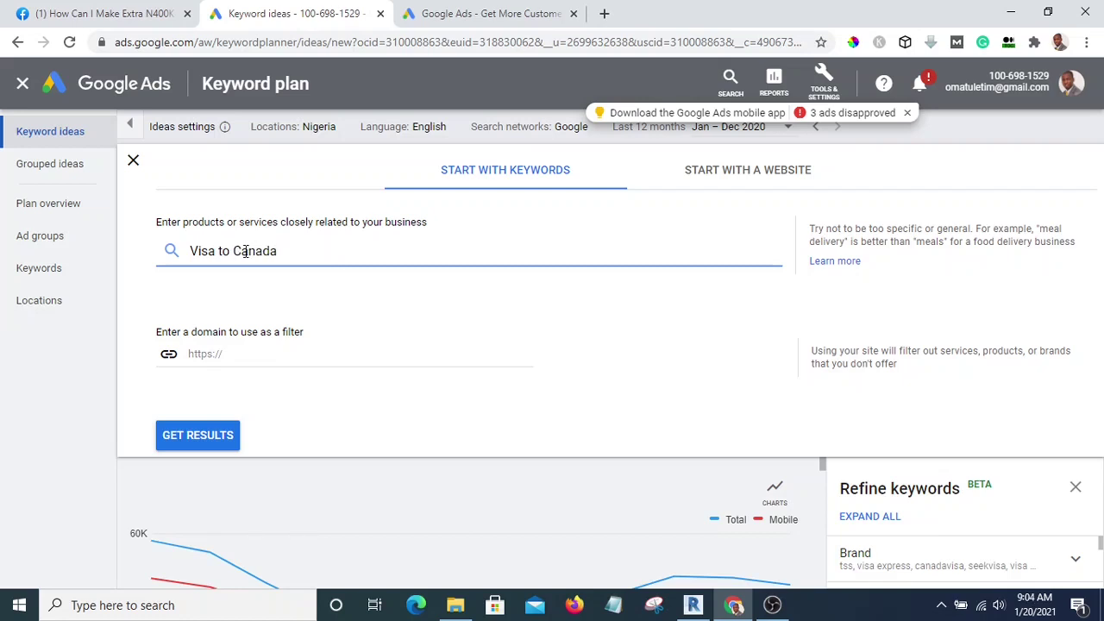
{"action": "left_click", "coordinate": [200, 436]}
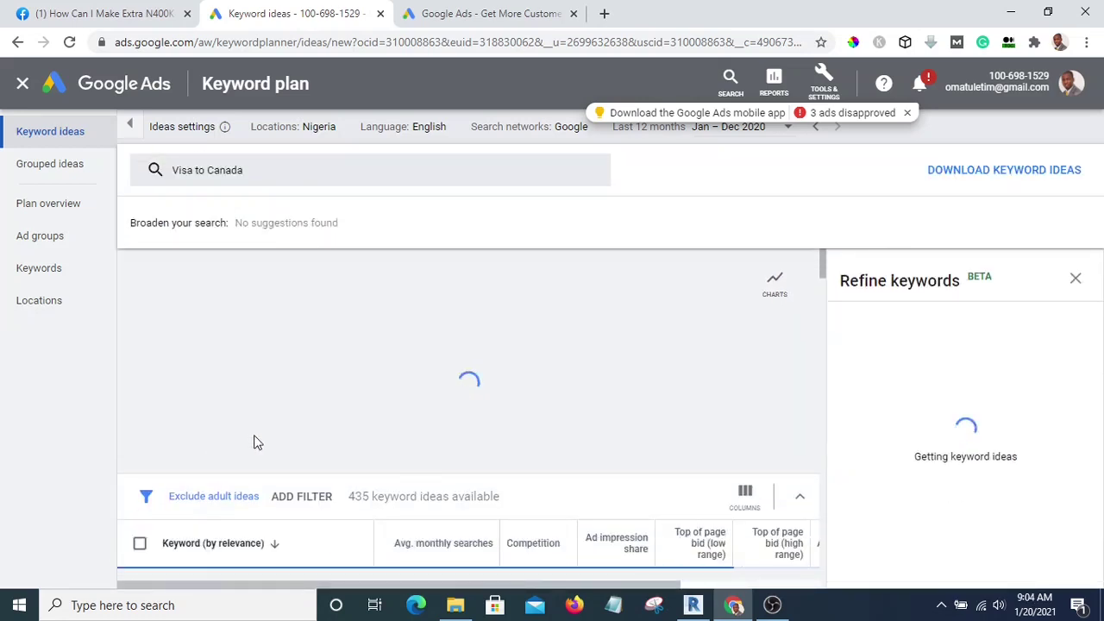
Examine the average monthly searches, competition and search trend for "visa to canada" and its related keyword ideas.
{"action": "scroll", "coordinate": [415, 495], "scroll_direction": "down", "scroll_amount": 3}
{"action": "scroll", "coordinate": [290, 423], "scroll_direction": "up", "scroll_amount": 1}
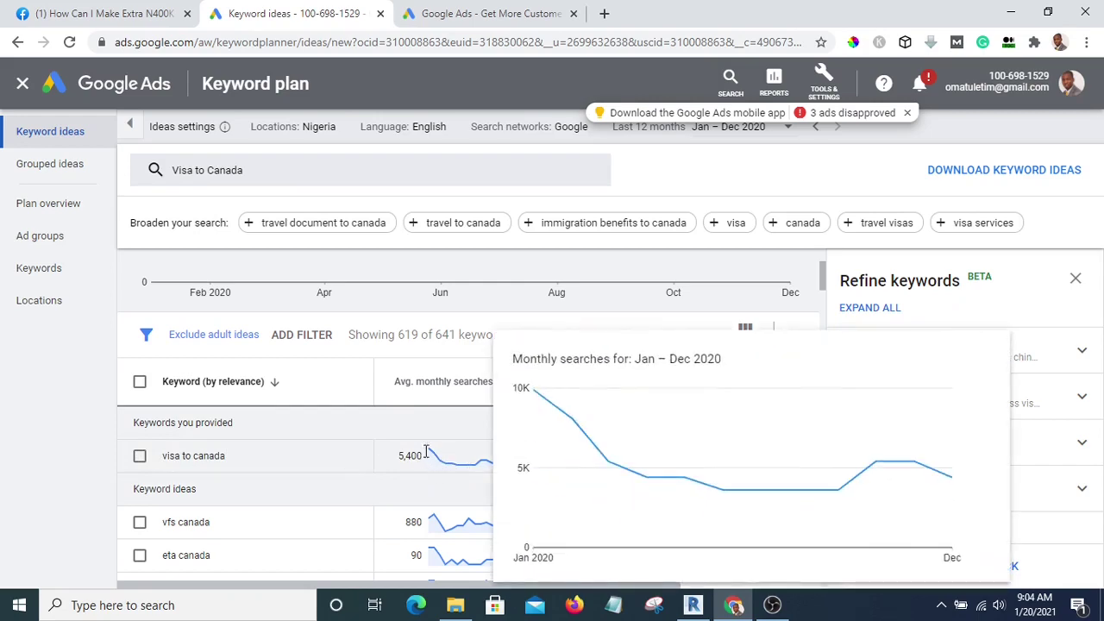
{"action": "scroll", "coordinate": [500, 483], "scroll_direction": "down", "scroll_amount": 5}
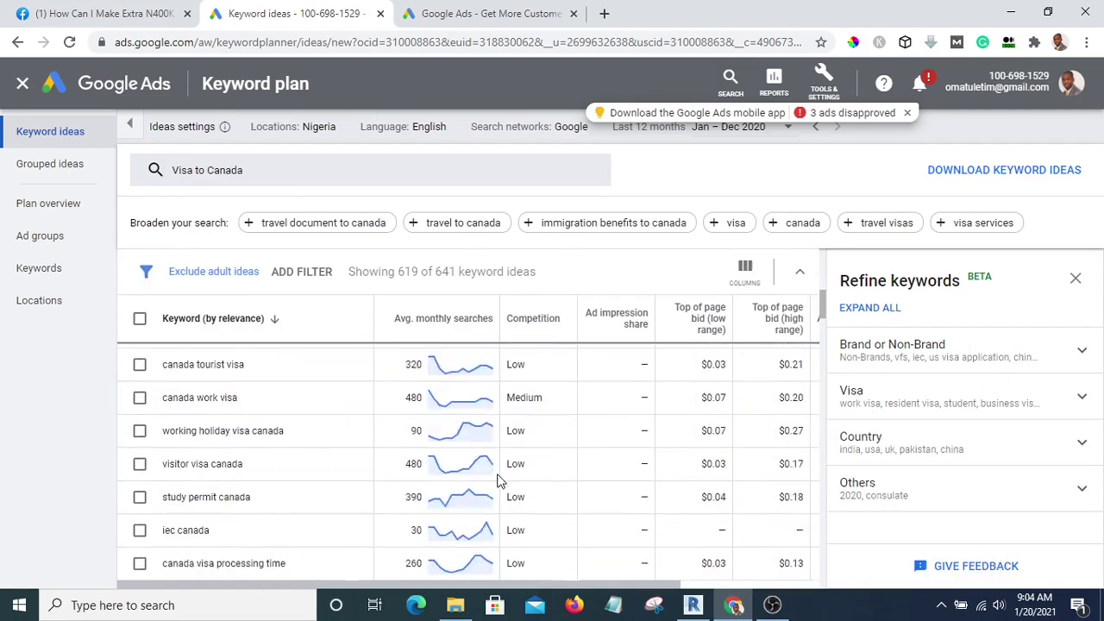
{"action": "scroll", "coordinate": [505, 465], "scroll_direction": "down", "scroll_amount": 10}
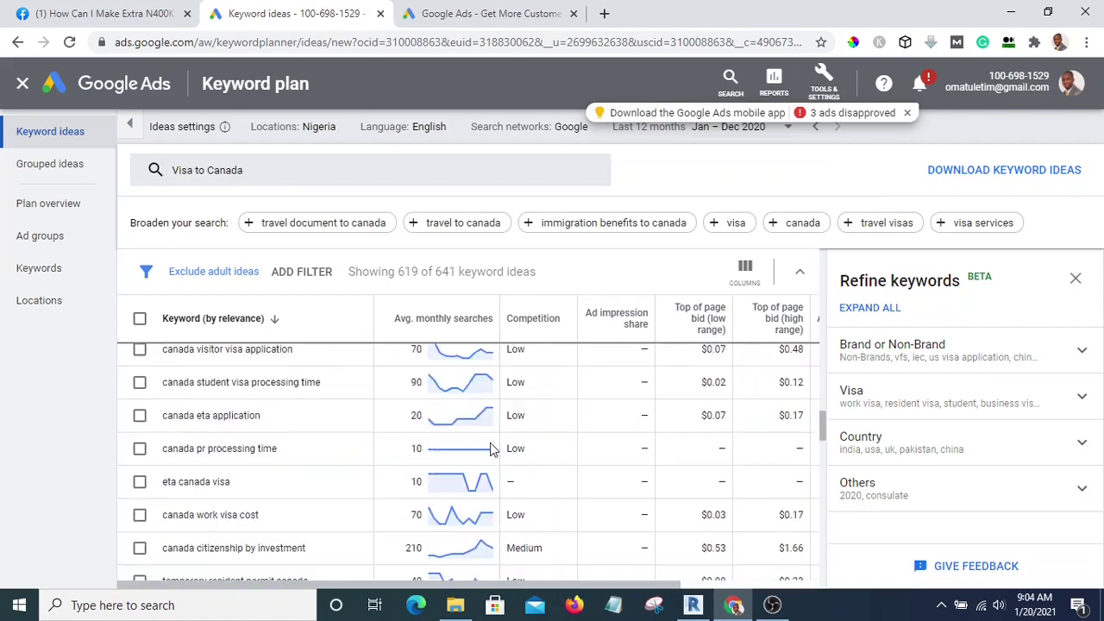
{"action": "scroll", "coordinate": [473, 523], "scroll_direction": "down", "scroll_amount": 5}
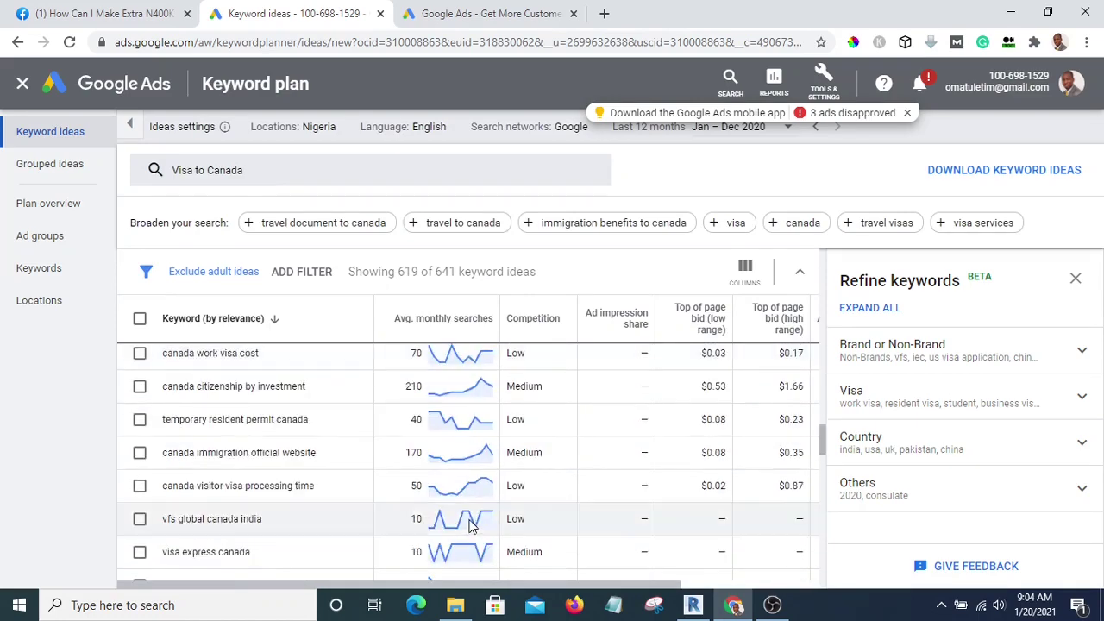
{"action": "scroll", "coordinate": [472, 523], "scroll_direction": "down", "scroll_amount": 10}
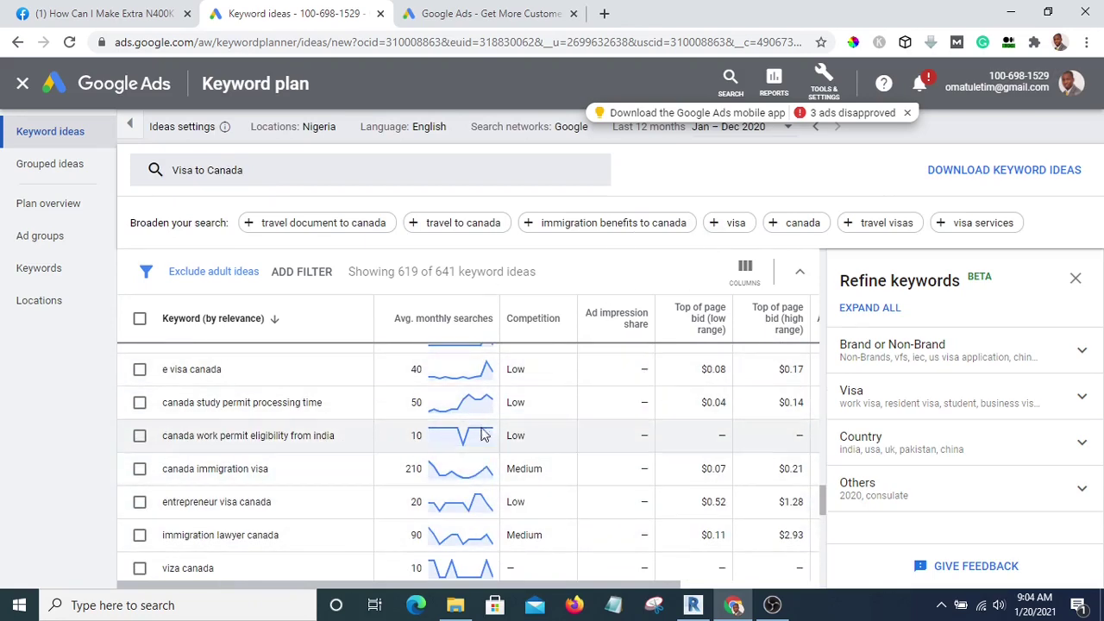
{"action": "scroll", "coordinate": [473, 418], "scroll_direction": "down", "scroll_amount": 10}
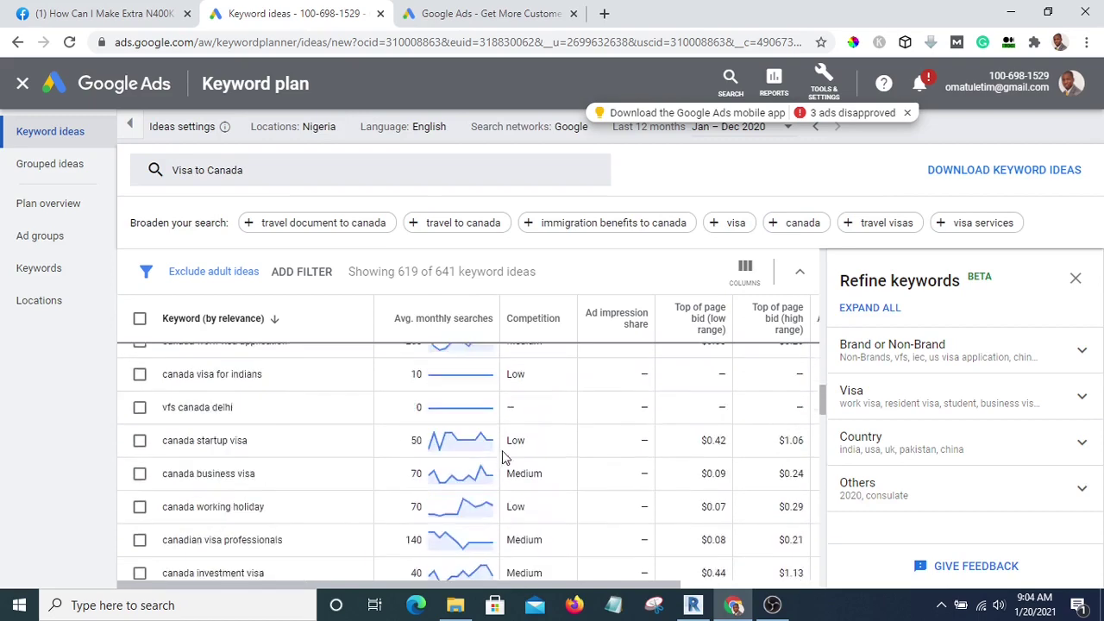
{"action": "scroll", "coordinate": [514, 450], "scroll_direction": "up", "scroll_amount": 15}
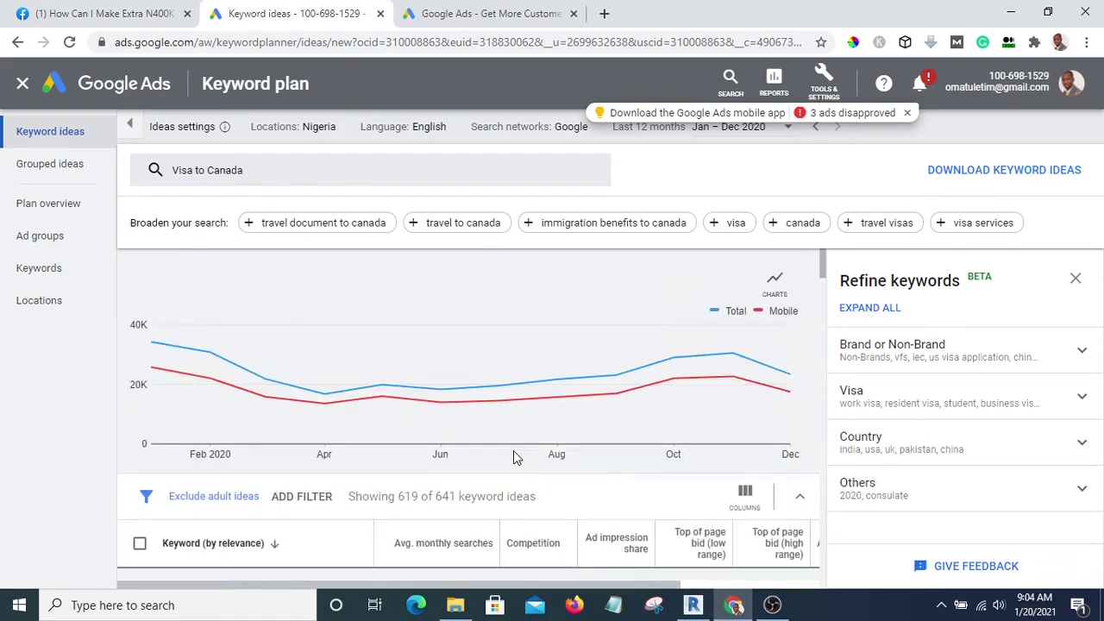
{"action": "scroll", "coordinate": [544, 444], "scroll_direction": "down", "scroll_amount": 10}
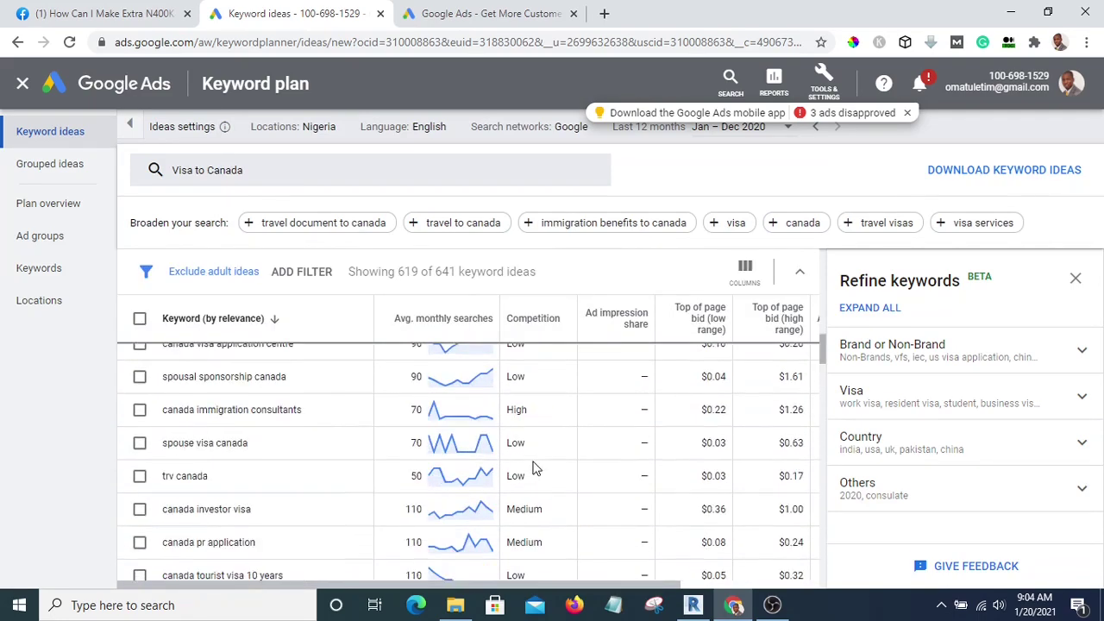
{"action": "scroll", "coordinate": [557, 479], "scroll_direction": "down", "scroll_amount": 3}
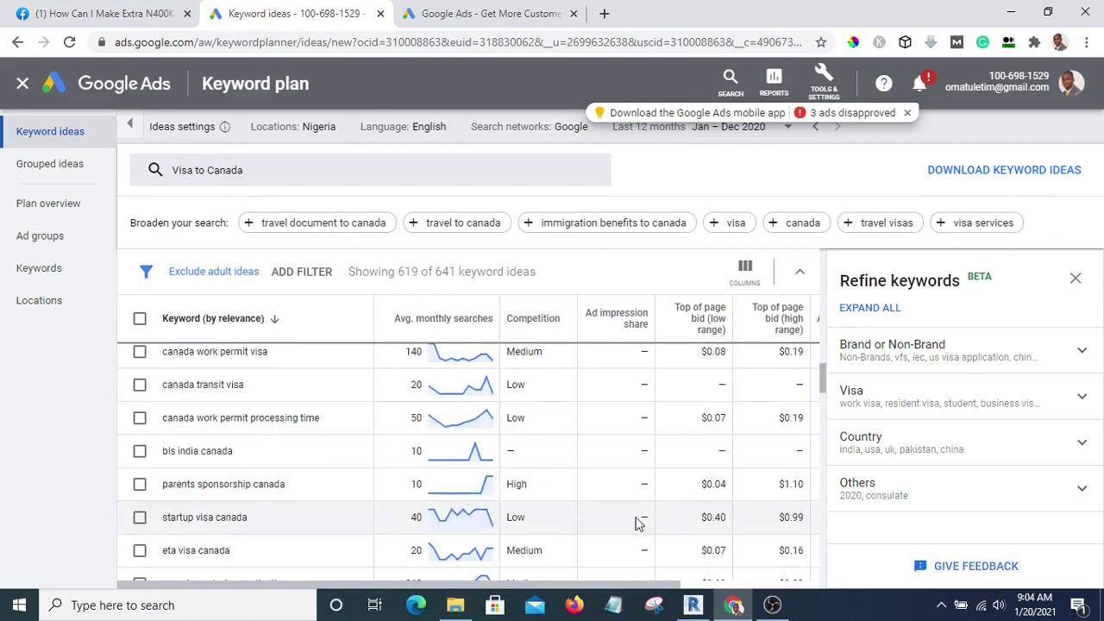